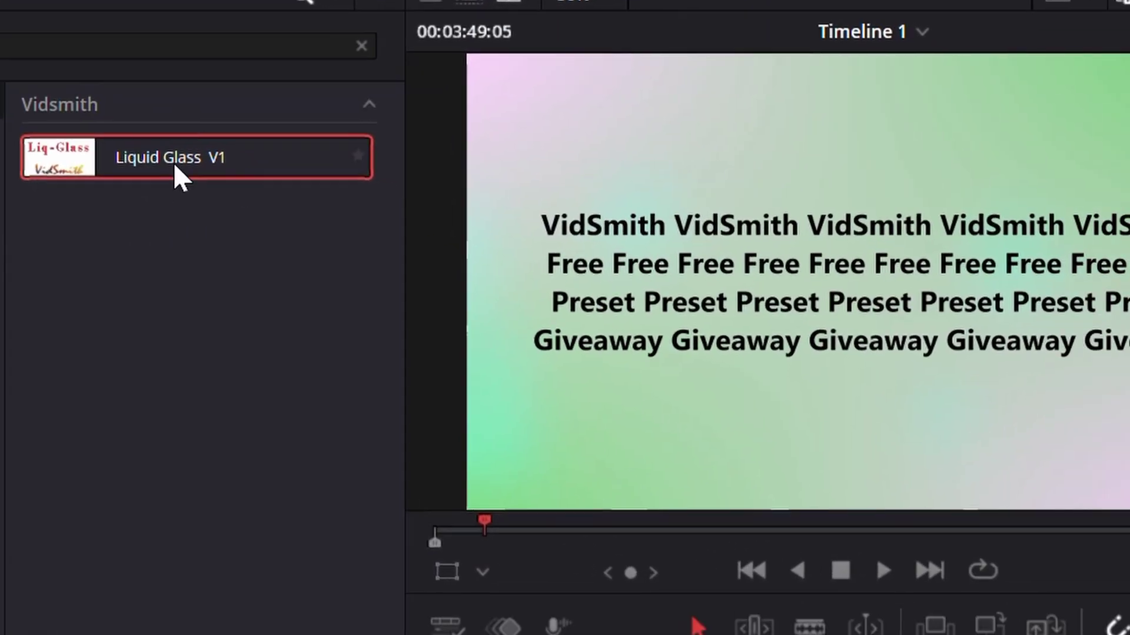
# Step: Apply the Liquid Glass V1 effect preset to the Adjustment Clip
pyautogui.moveTo(265, 178); pyautogui.dragTo(631, 416)
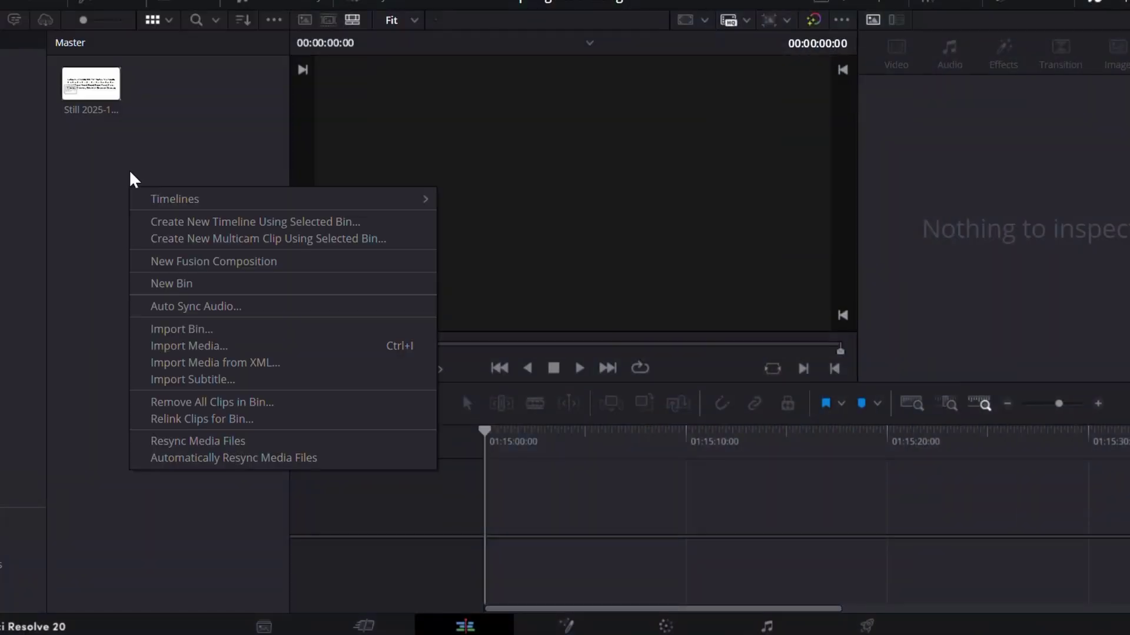
# Step: Create a new Fusion Composition clip, place it on a new timeline, and bring up its options
pyautogui.click(189, 263)
pyautogui.click(680, 399)
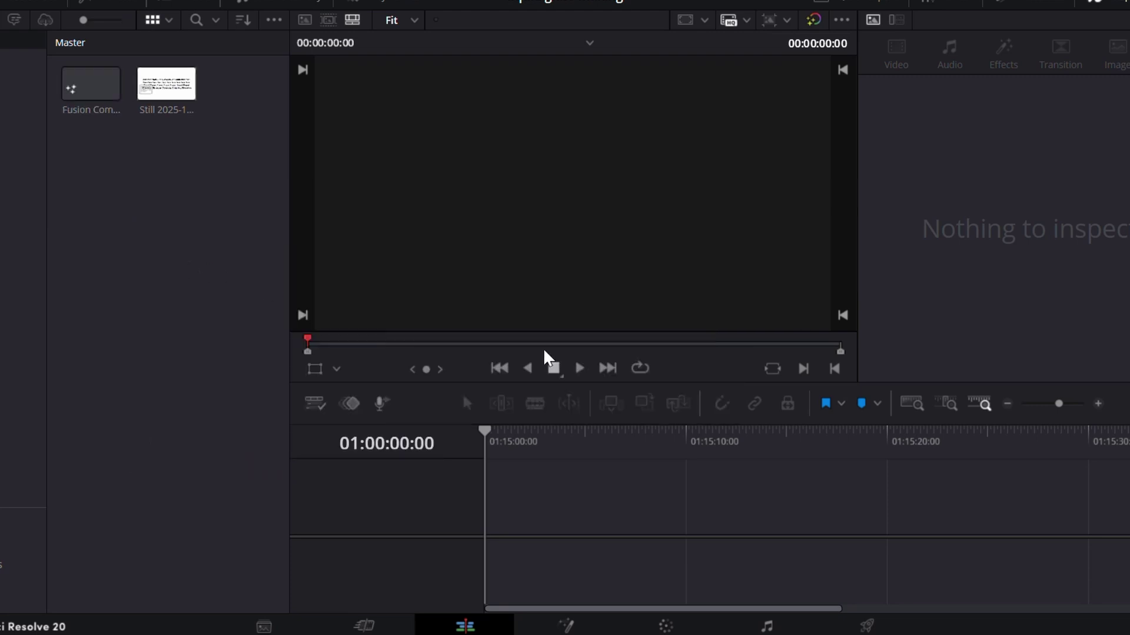
pyautogui.moveTo(93, 97); pyautogui.dragTo(520, 511)
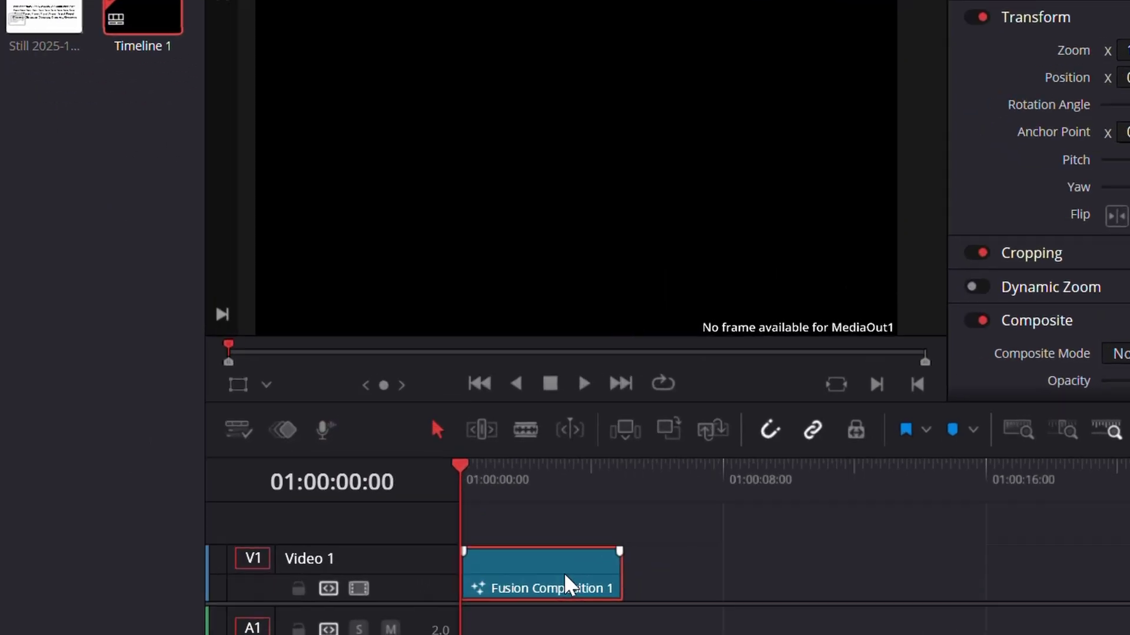
pyautogui.rightClick(591, 514)
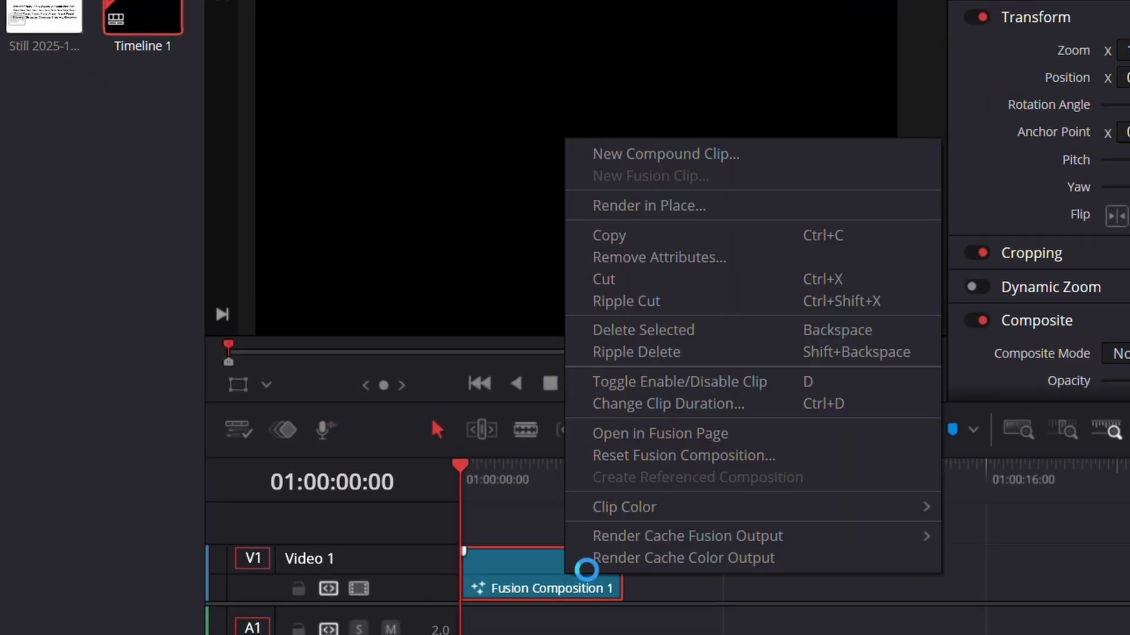
# Step: Add the still image as MediaIn1 feeding MediaOut1, aligned level, and close the Media Pool
pyautogui.click(661, 433)
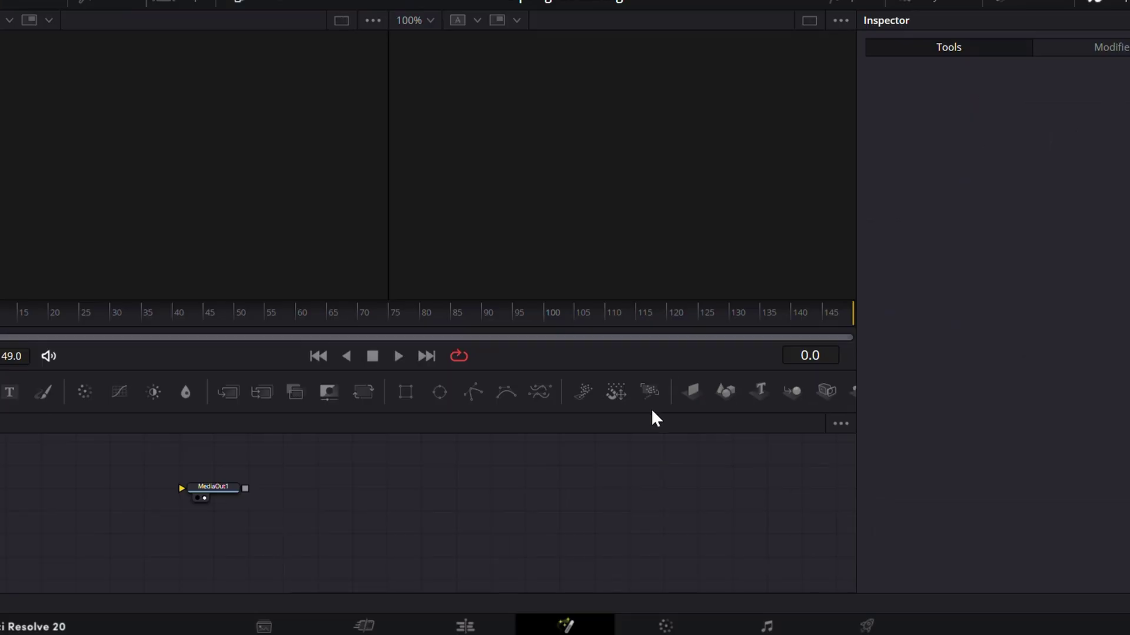
pyautogui.click(219, 491)
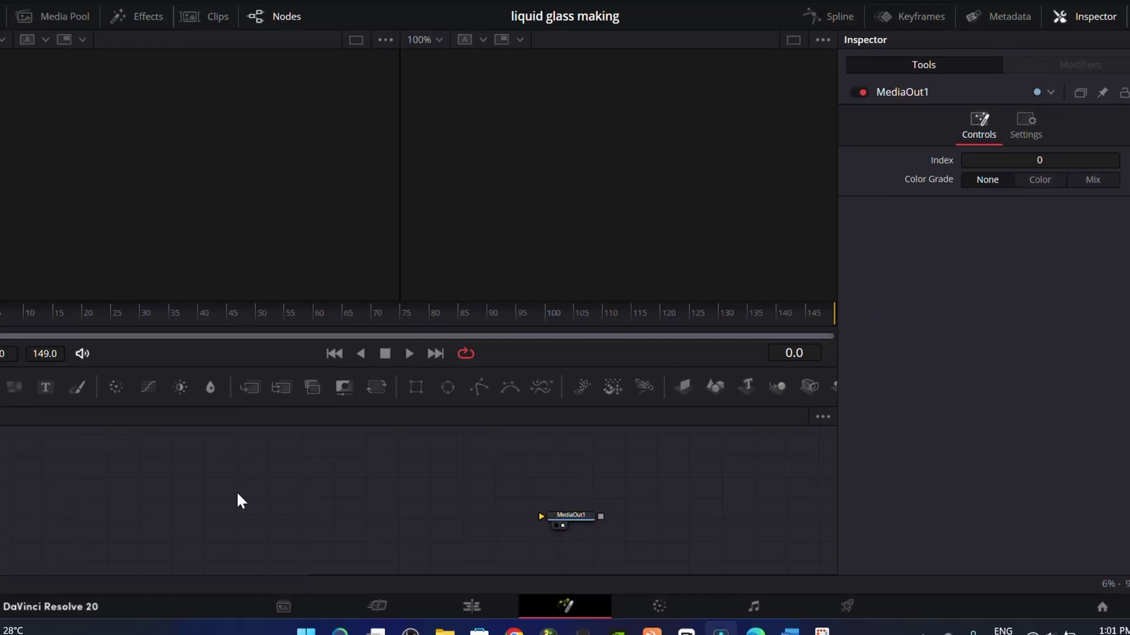
pyautogui.click(104, 37)
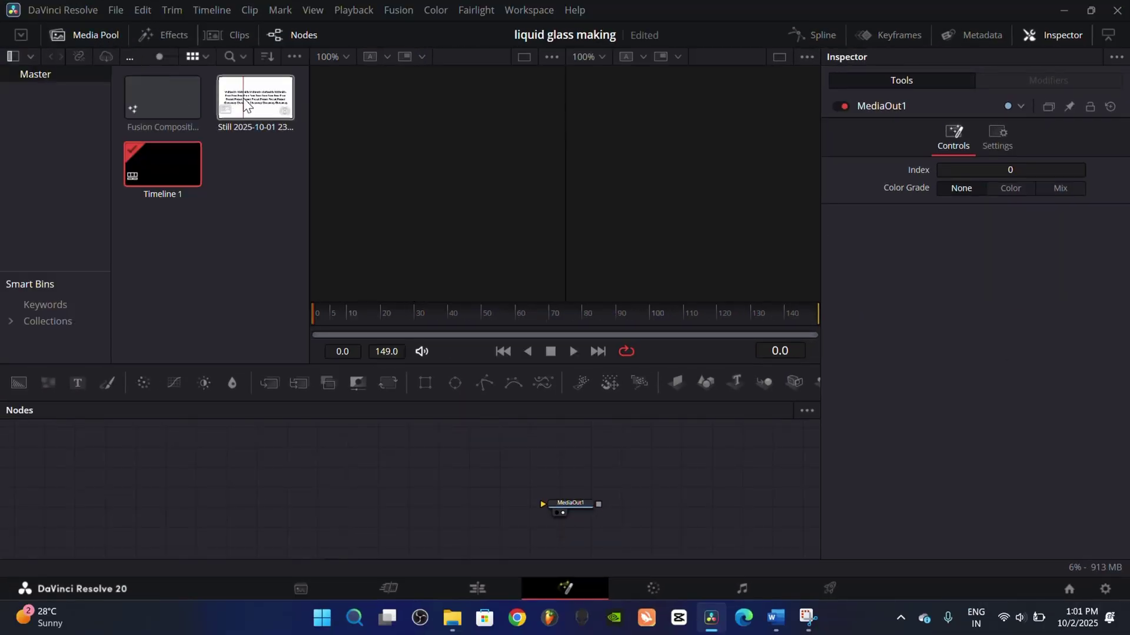
pyautogui.moveTo(256, 98)
pyautogui.mouseDown()
pyautogui.moveTo(251, 486)
pyautogui.moveTo(560, 507)
pyautogui.mouseUp()
pyautogui.moveTo(217, 488); pyautogui.dragTo(219, 506)
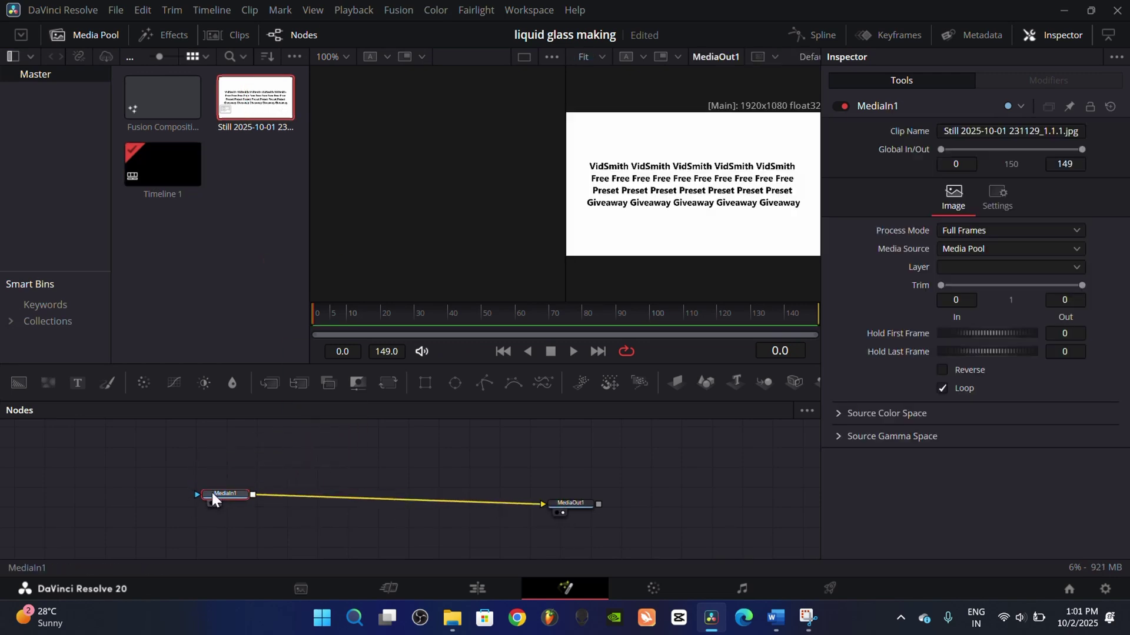
pyautogui.click(85, 38)
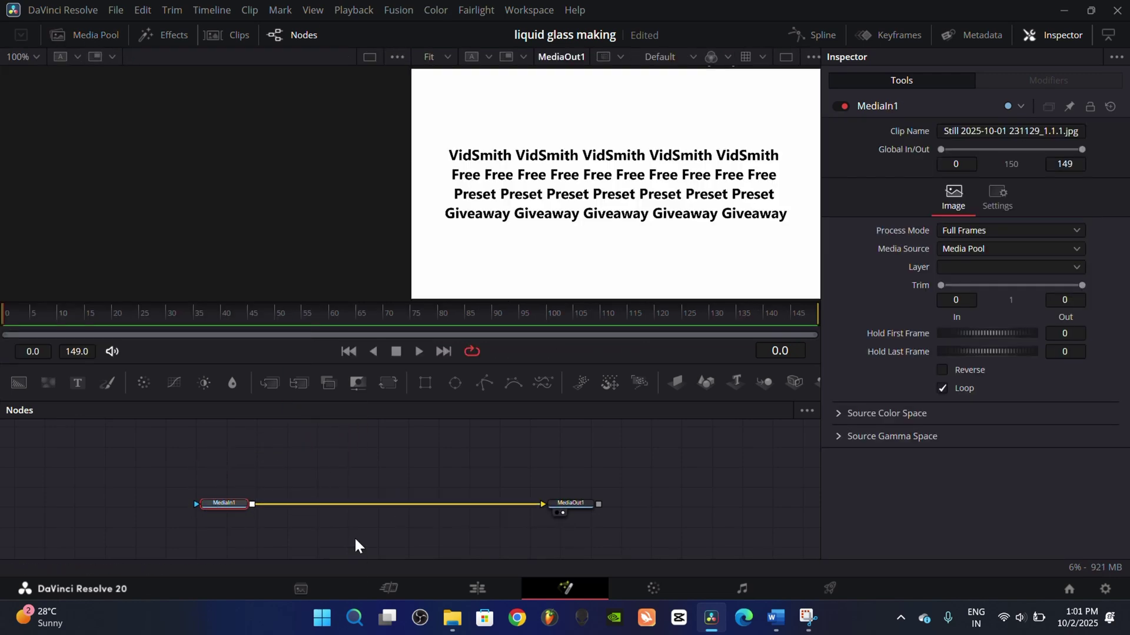
pyautogui.click(341, 476)
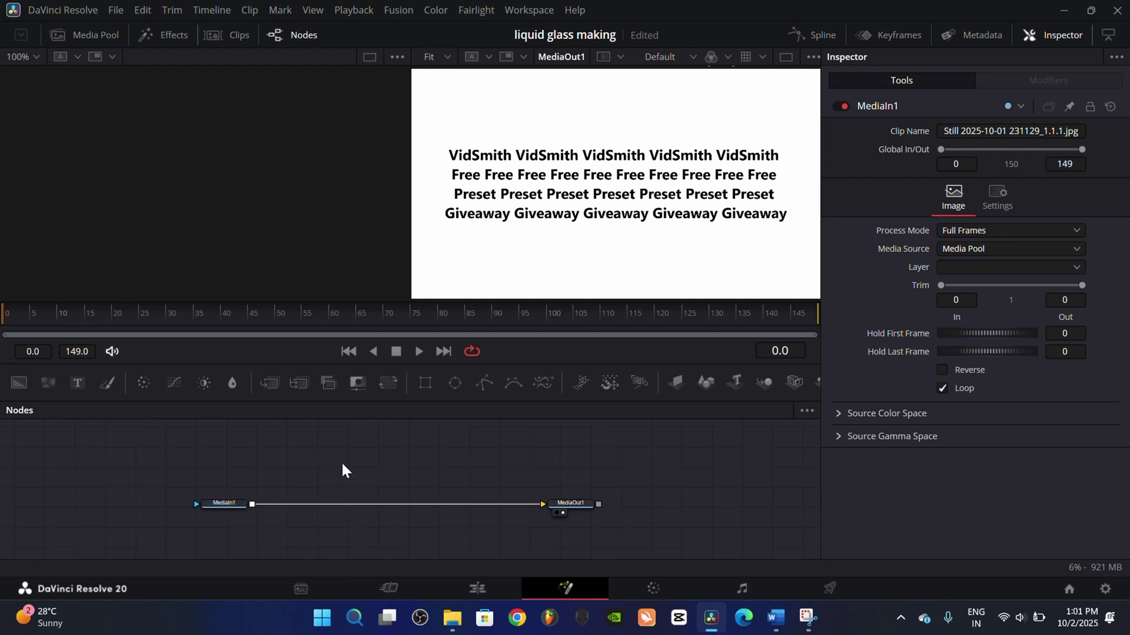
# Step: Insert a Fast Noise-driven Displace node between MediaIn1 and MediaOut1 with Refraction Strength 0.92
pyautogui.hotkey('shift', 'space')
pyautogui.write('displace')
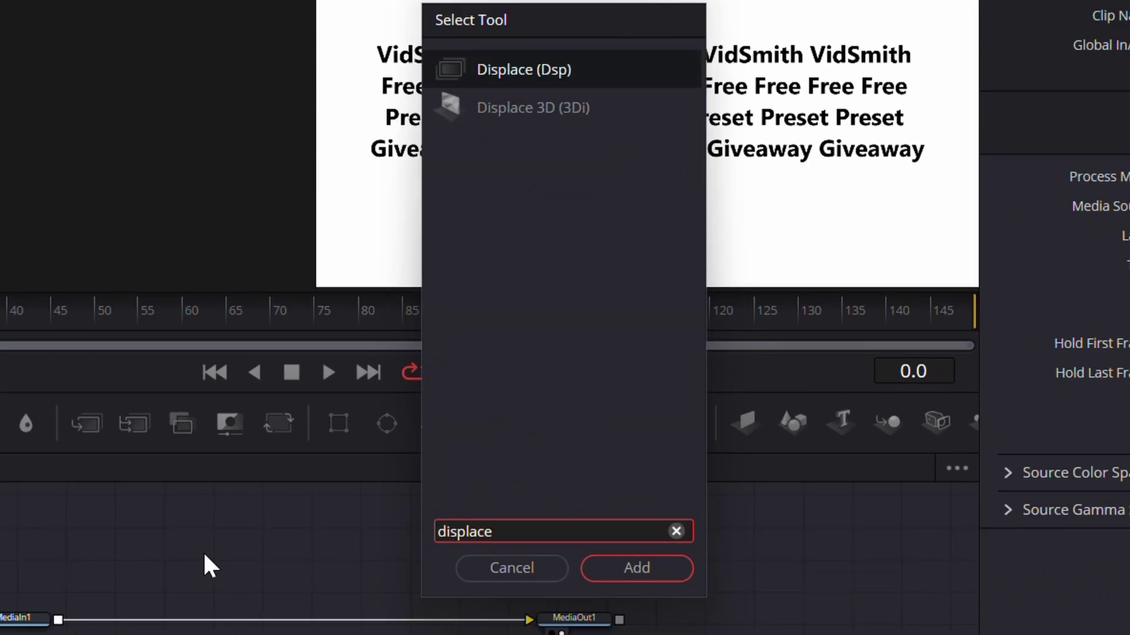
pyautogui.click(661, 573)
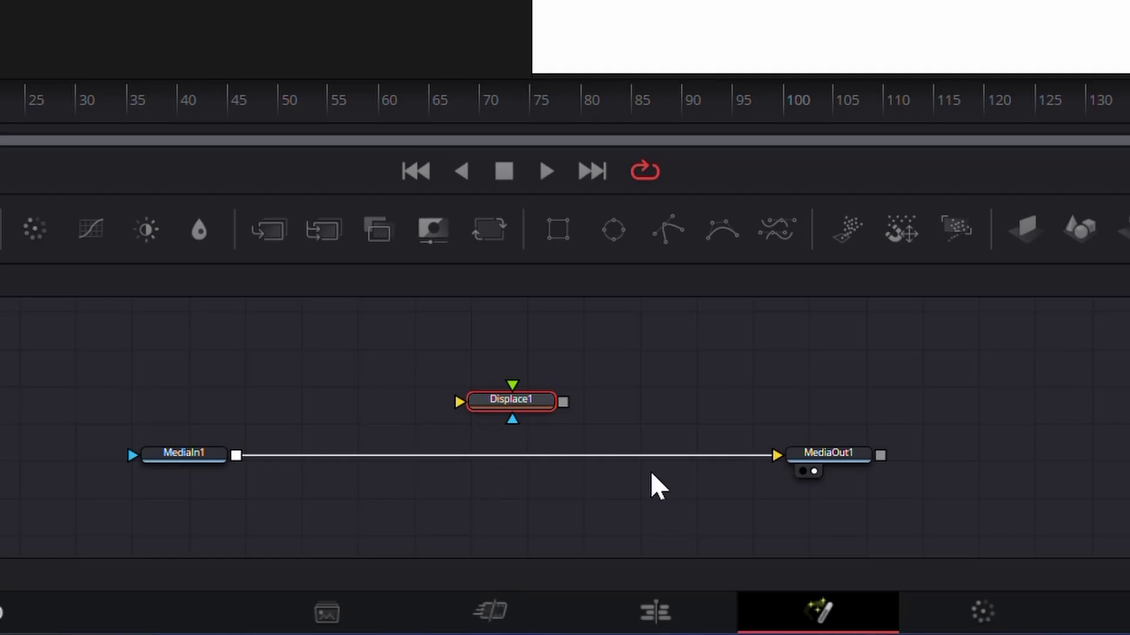
pyautogui.moveTo(777, 454)
pyautogui.mouseDown()
pyautogui.moveTo(451, 455)
pyautogui.moveTo(470, 401)
pyautogui.moveTo(466, 447)
pyautogui.mouseUp()
pyautogui.moveTo(559, 451); pyautogui.dragTo(835, 455)
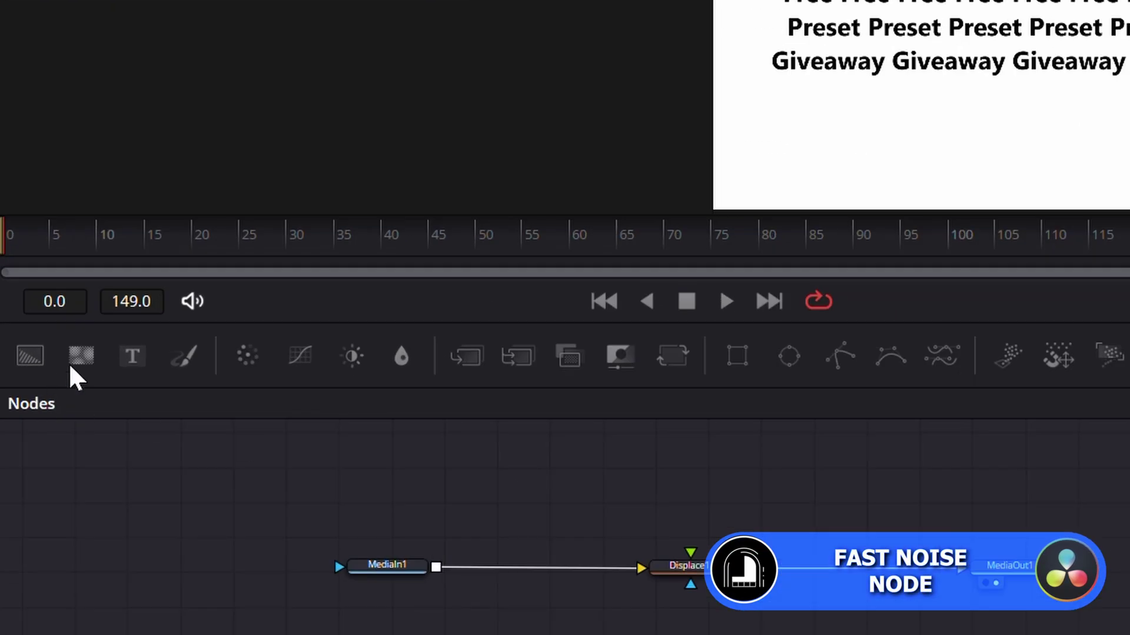
pyautogui.moveTo(48, 382)
pyautogui.mouseDown()
pyautogui.moveTo(73, 429)
pyautogui.moveTo(702, 495)
pyautogui.moveTo(713, 566)
pyautogui.moveTo(696, 562)
pyautogui.mouseUp()
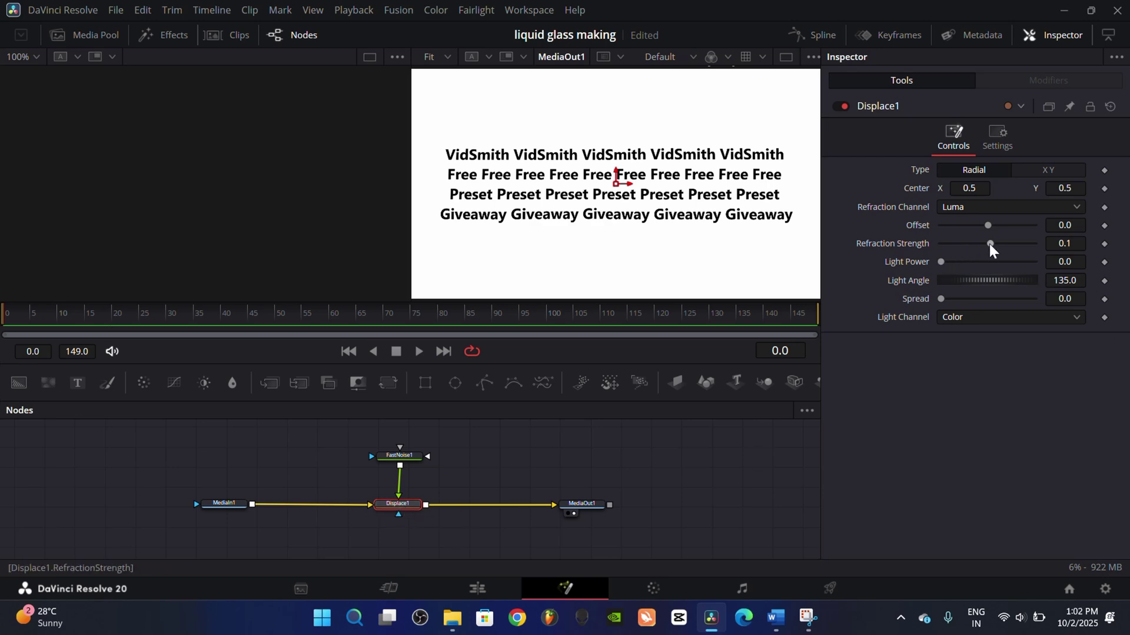
pyautogui.moveTo(989, 244); pyautogui.dragTo(1008, 245)
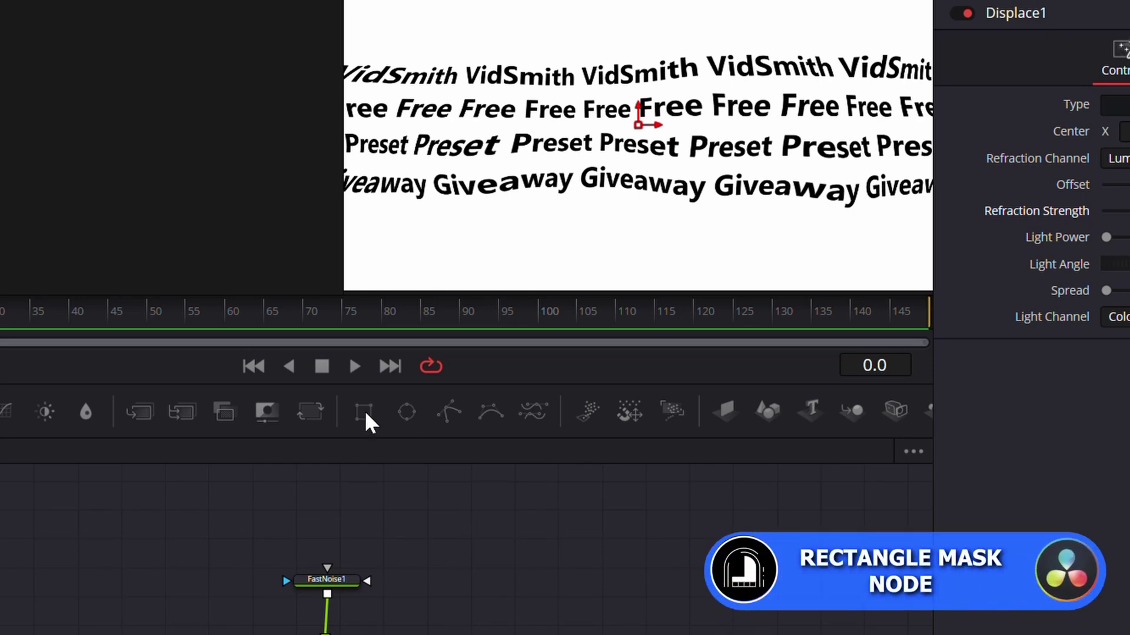
# Step: Mask FastNoise1 and Displace1 with a Rectangle and position it over the text
pyautogui.moveTo(365, 413)
pyautogui.mouseDown()
pyautogui.moveTo(462, 527)
pyautogui.moveTo(301, 591)
pyautogui.moveTo(309, 581)
pyautogui.mouseUp()
pyautogui.click(317, 578)
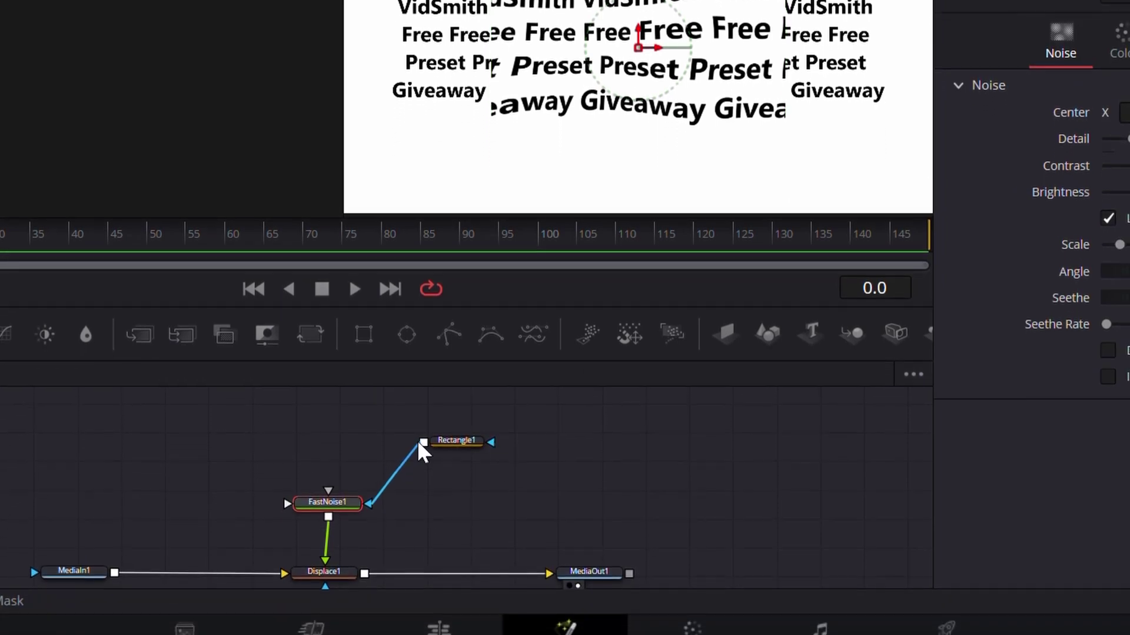
pyautogui.moveTo(422, 459)
pyautogui.mouseDown()
pyautogui.moveTo(338, 529)
pyautogui.moveTo(329, 522)
pyautogui.mouseUp()
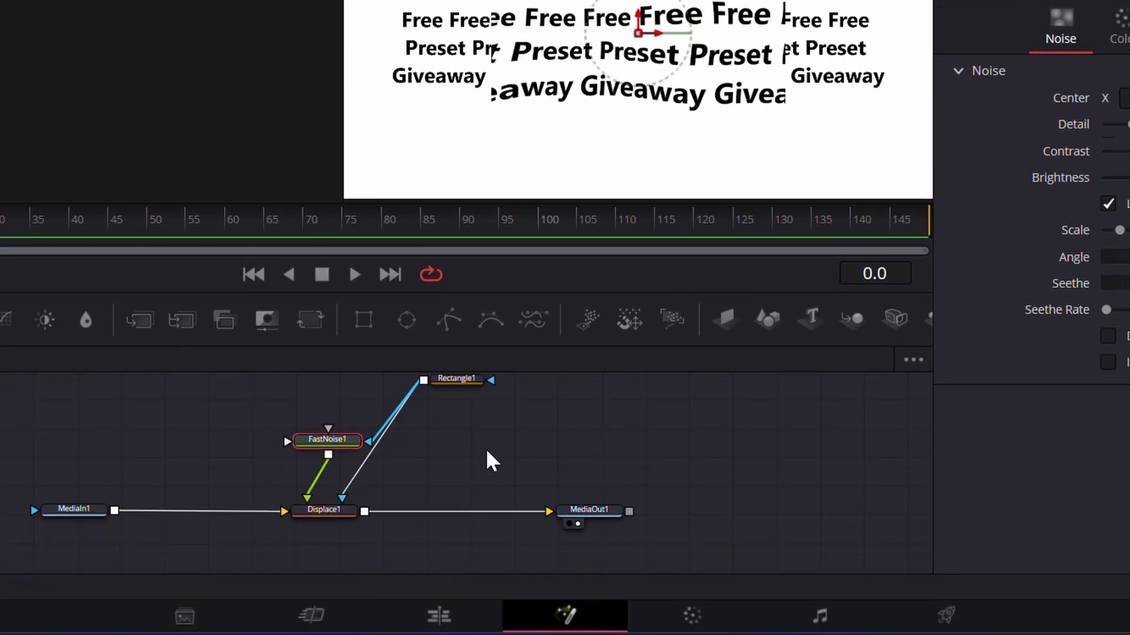
pyautogui.click(457, 380)
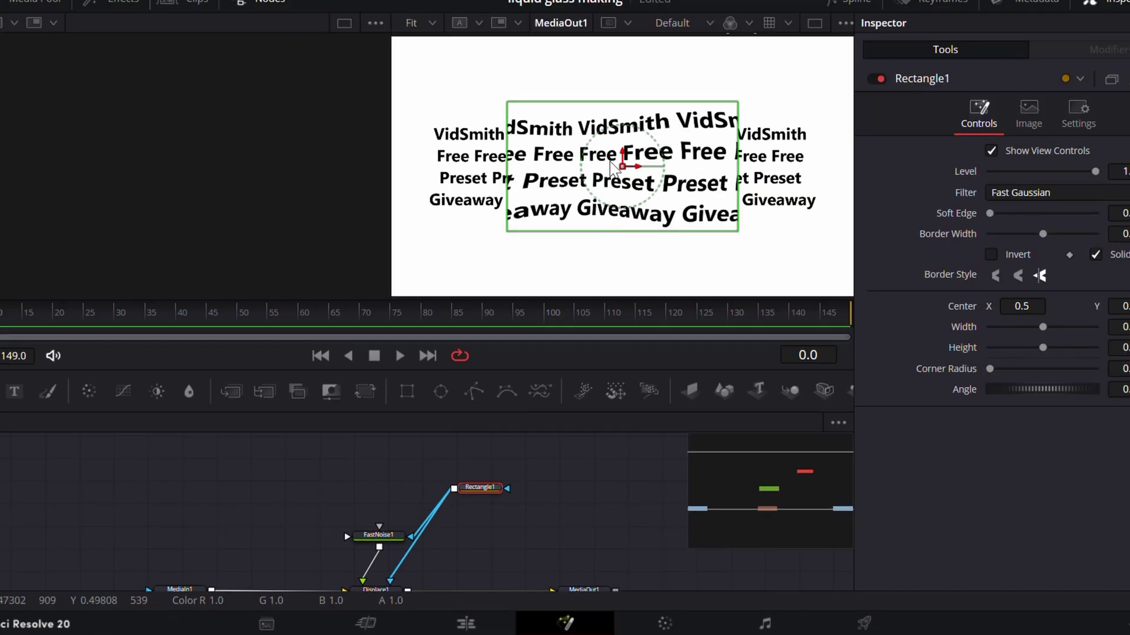
pyautogui.moveTo(627, 166)
pyautogui.mouseDown()
pyautogui.moveTo(594, 198)
pyautogui.moveTo(600, 186)
pyautogui.moveTo(629, 198)
pyautogui.mouseUp()
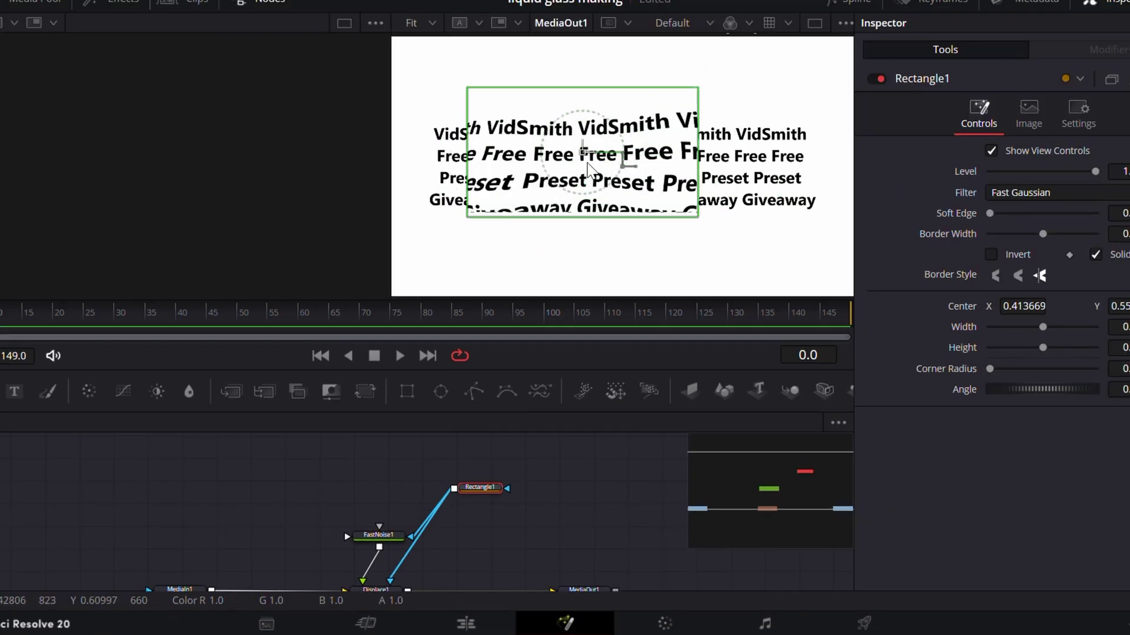
# Step: Publish Displace1's Center and connect Rectangle1's Center to it
pyautogui.click(381, 541)
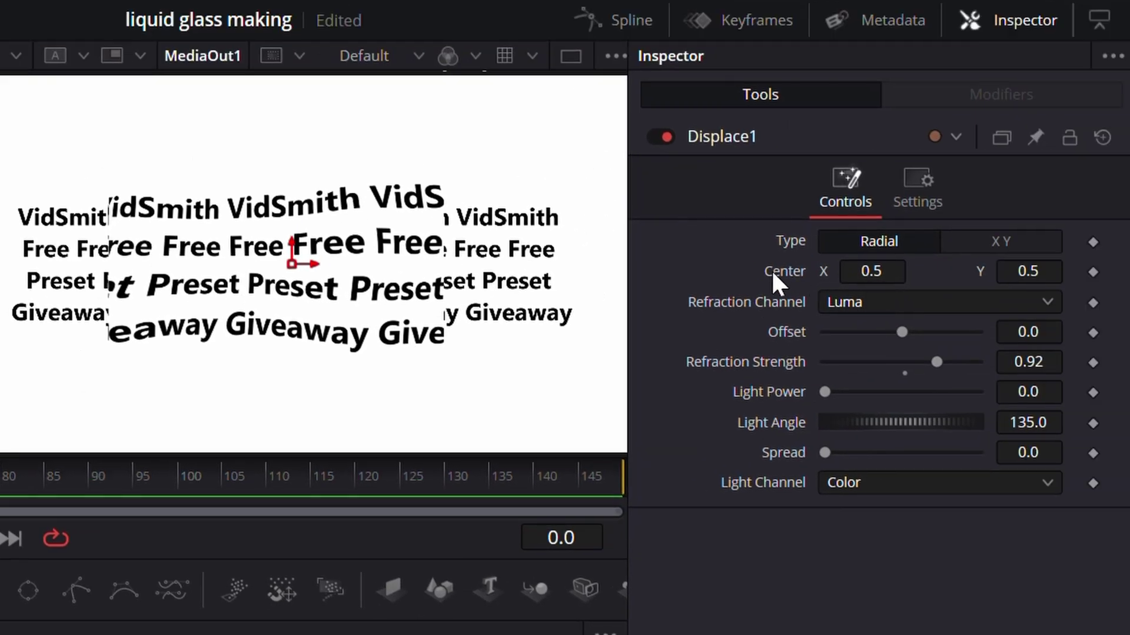
pyautogui.rightClick(773, 280)
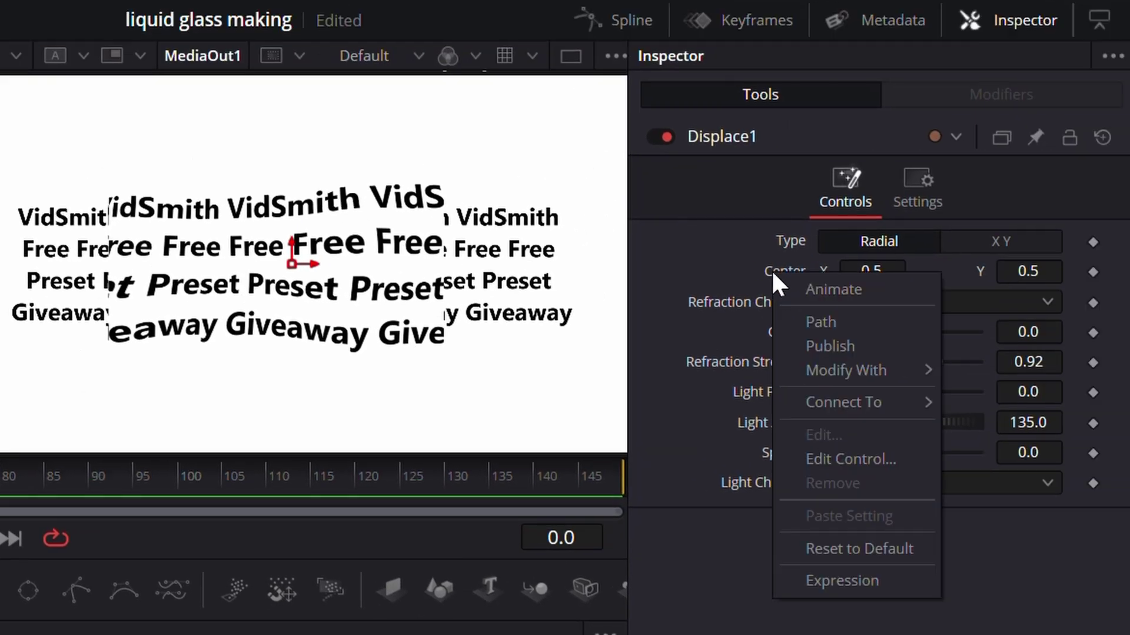
pyautogui.click(863, 350)
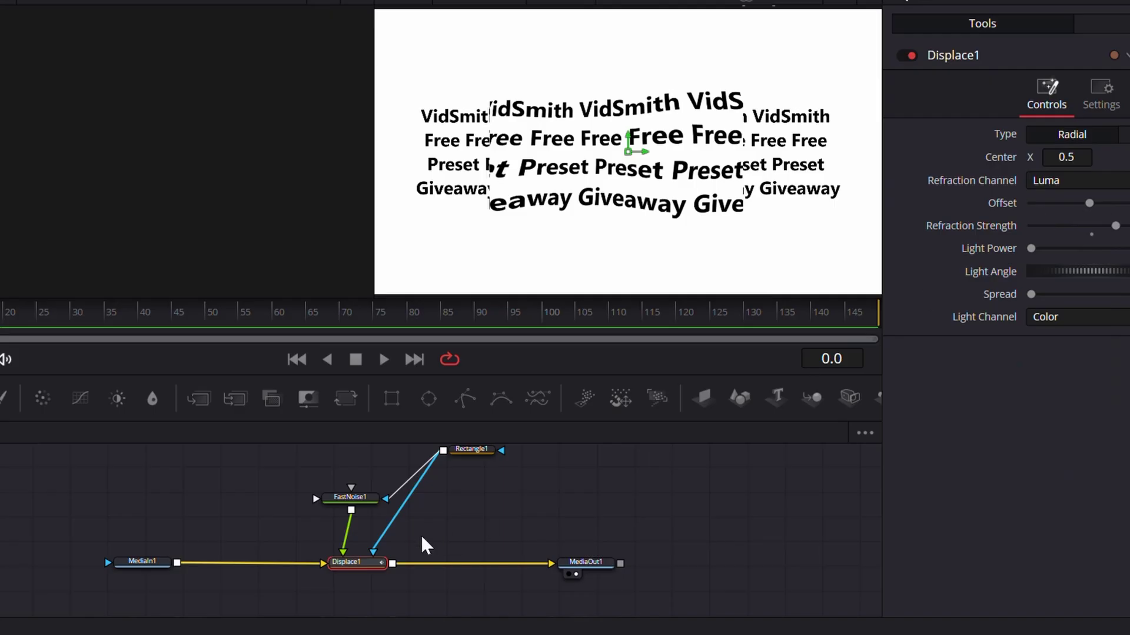
pyautogui.click(472, 450)
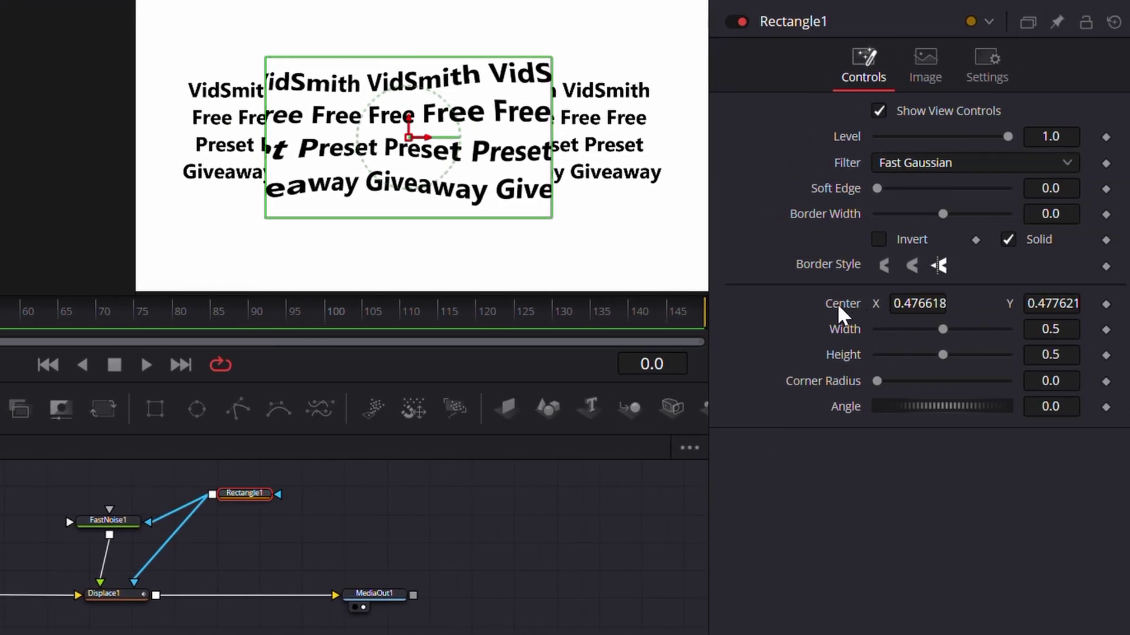
pyautogui.rightClick(839, 311)
pyautogui.moveTo(883, 416)
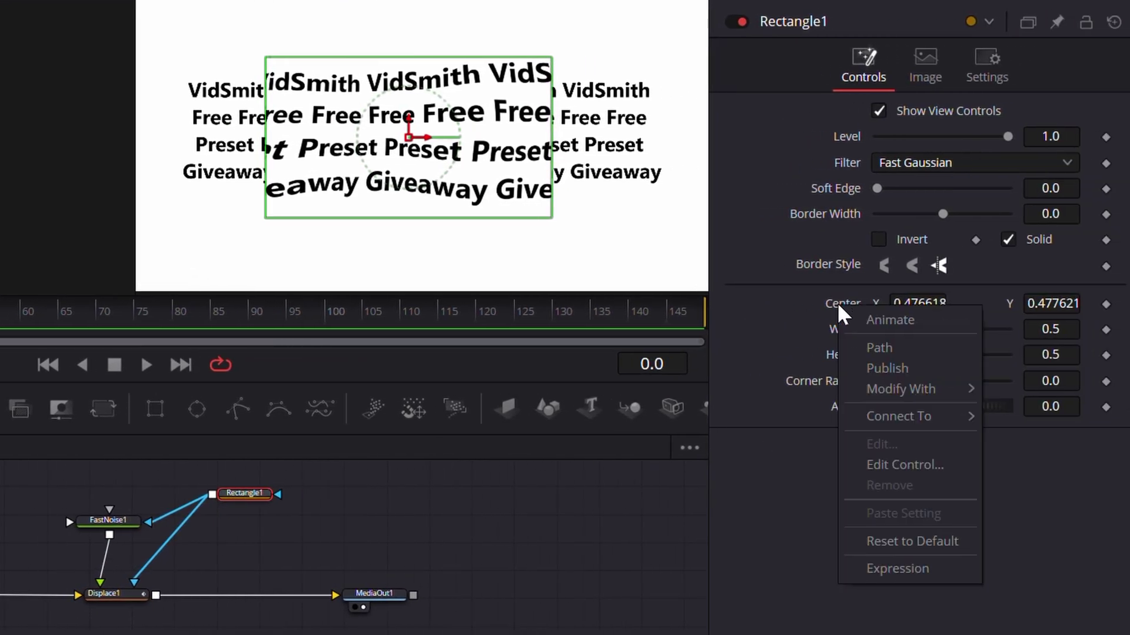
pyautogui.moveTo(1036, 415)
pyautogui.click(925, 415)
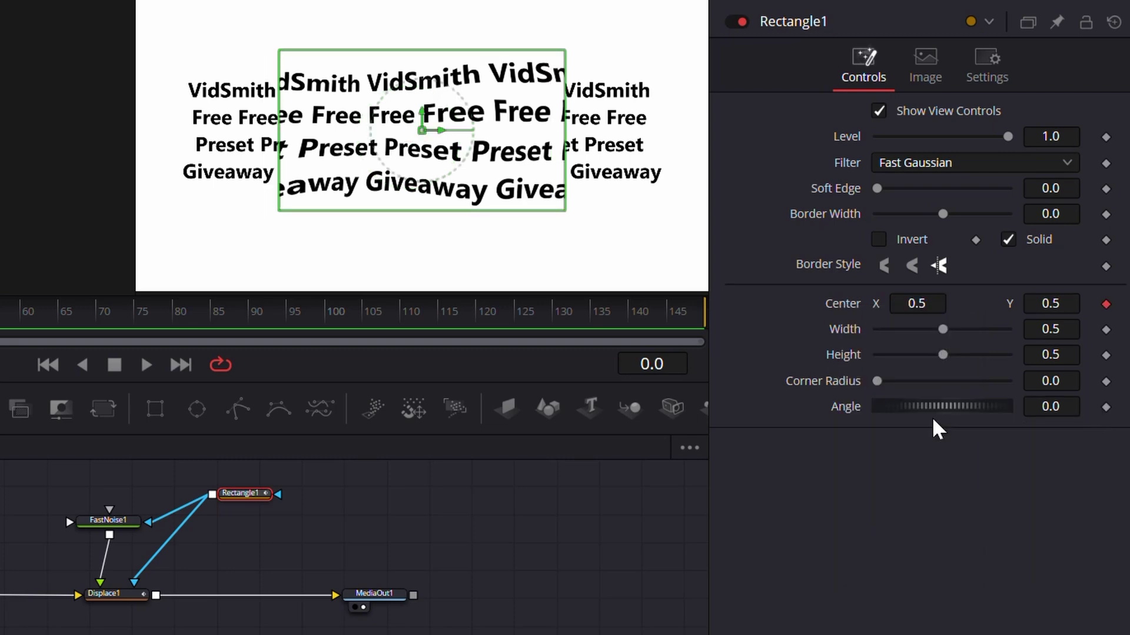
# Step: Nudge the rectangle and shift the Displace centre right and slightly up
pyautogui.moveTo(425, 145); pyautogui.dragTo(430, 152)
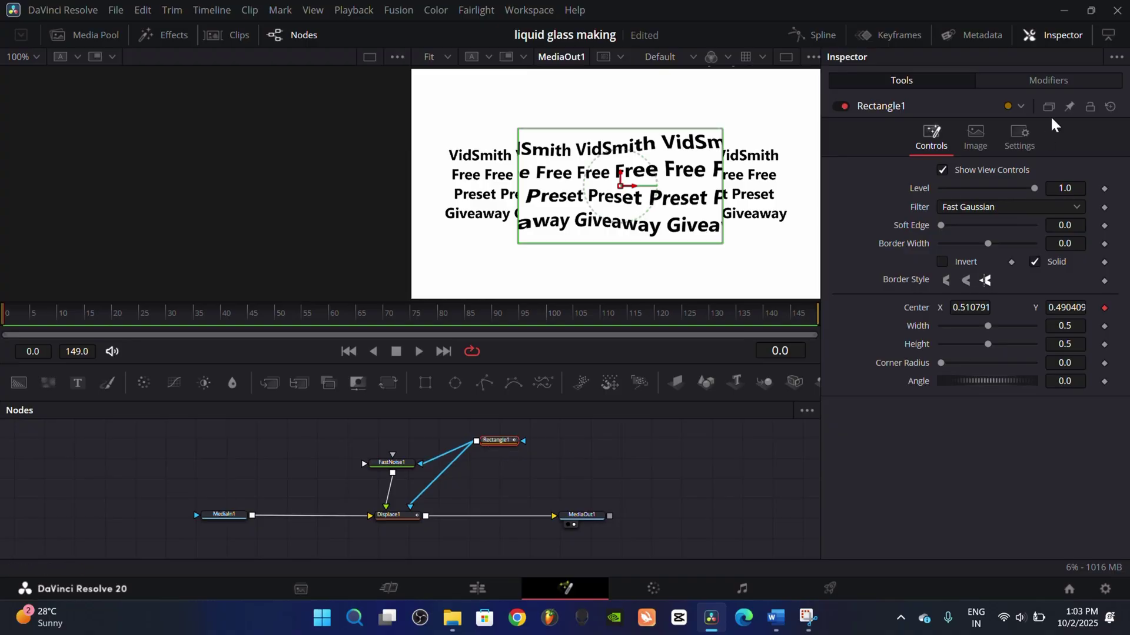
pyautogui.click(397, 517)
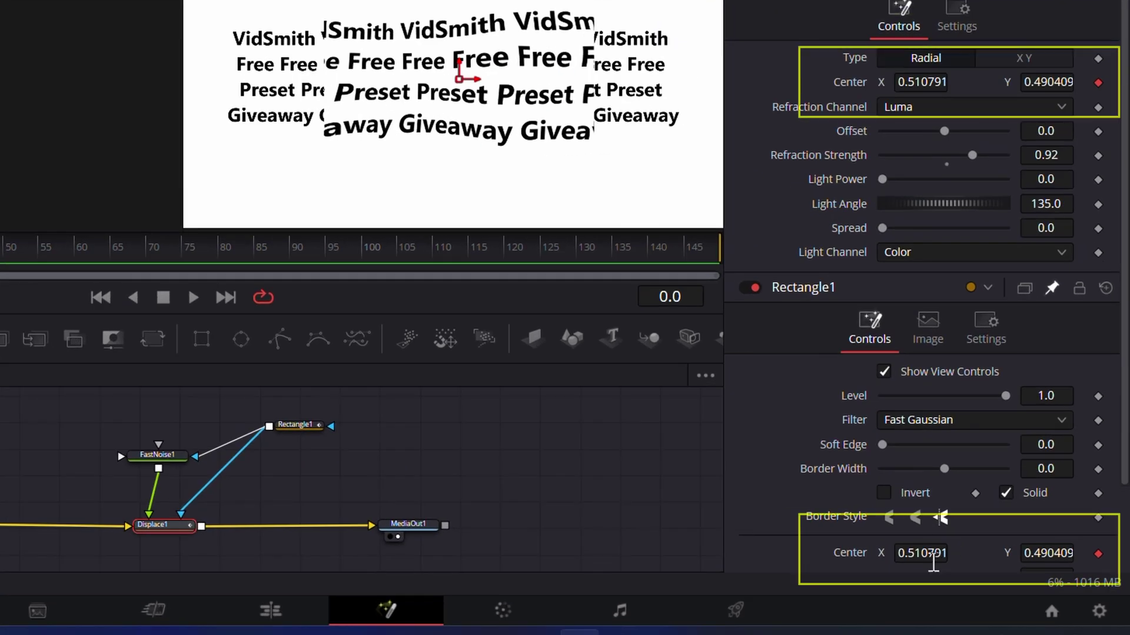
pyautogui.moveTo(941, 550)
pyautogui.mouseDown()
pyautogui.moveTo(962, 549)
pyautogui.moveTo(907, 553)
pyautogui.moveTo(922, 552)
pyautogui.mouseUp()
pyautogui.moveTo(927, 81)
pyautogui.mouseDown()
pyautogui.moveTo(1004, 85)
pyautogui.moveTo(989, 85)
pyautogui.mouseUp()
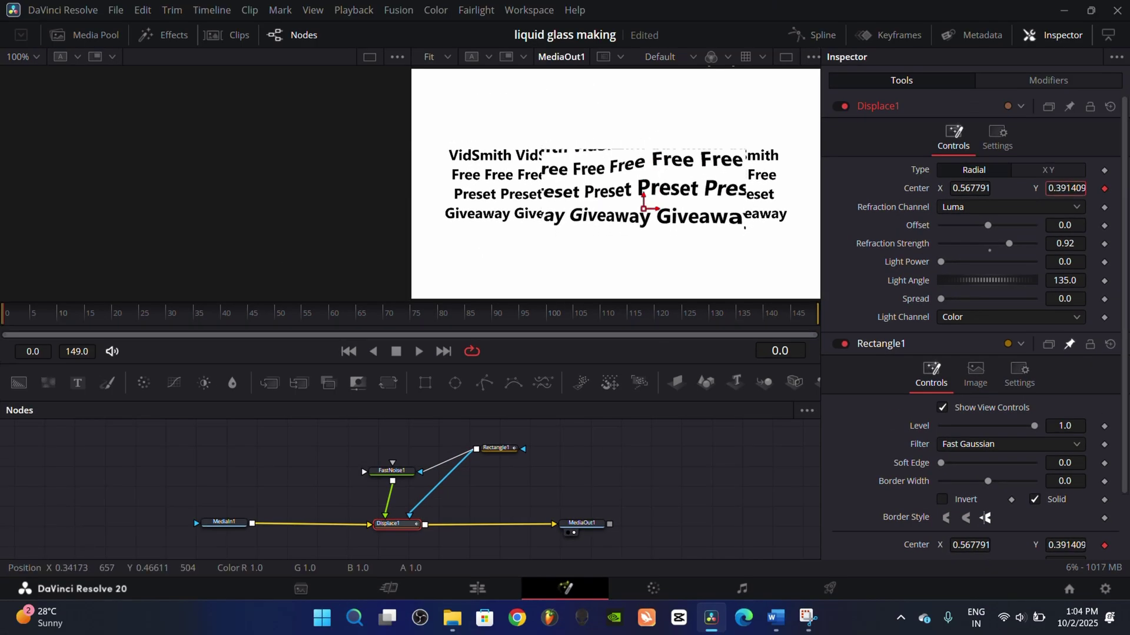
pyautogui.moveTo(1066, 188); pyautogui.dragTo(1073, 188)
# Step: Set FastNoise1 Detail to 0 and Brightness to 0.6
pyautogui.click(497, 448)
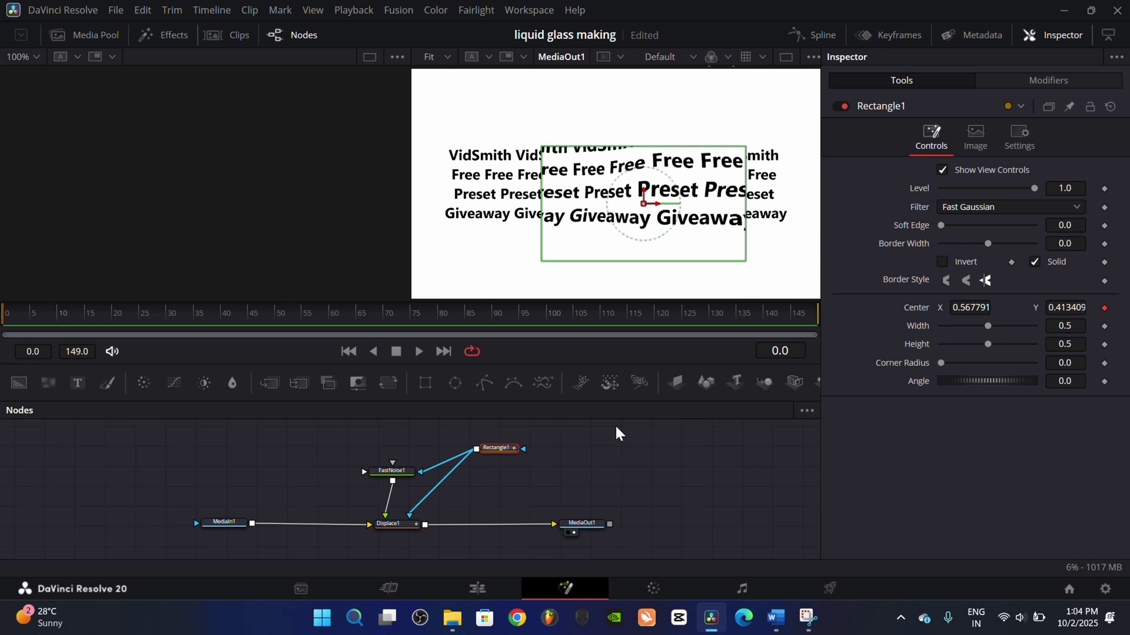
pyautogui.click(398, 474)
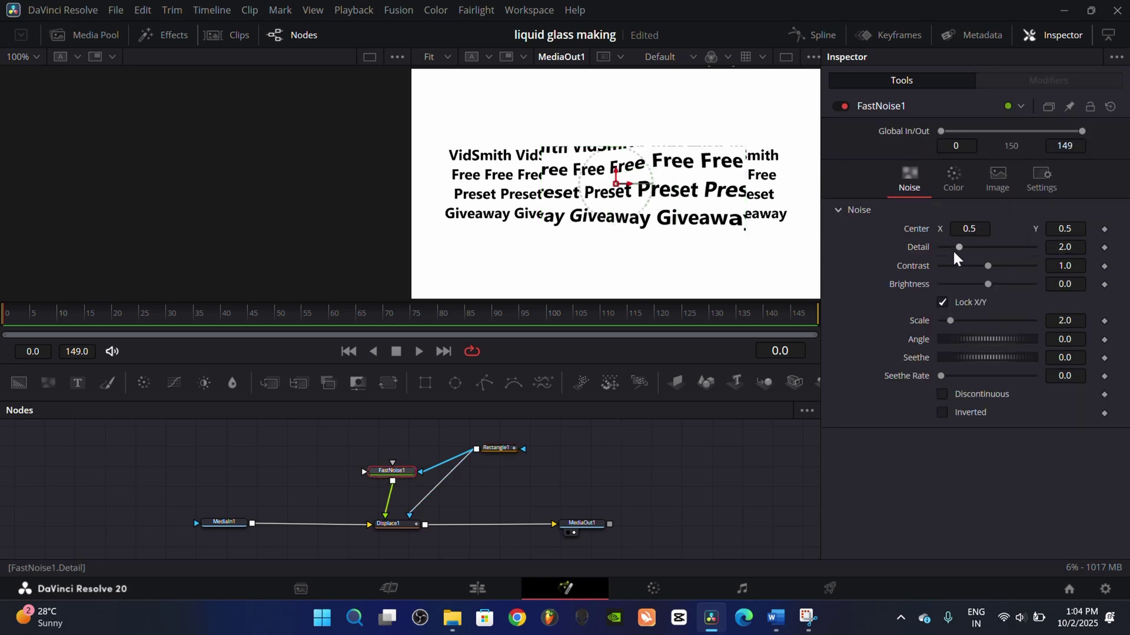
pyautogui.moveTo(958, 249); pyautogui.dragTo(902, 250)
pyautogui.write('.6')
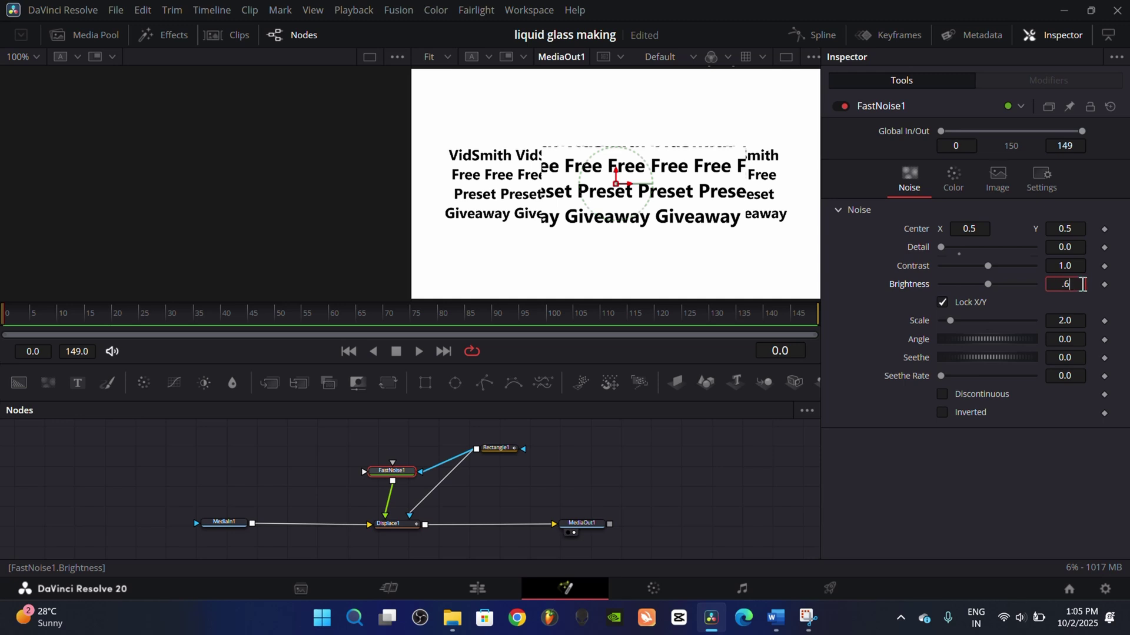
pyautogui.press('Return')
pyautogui.click(406, 527)
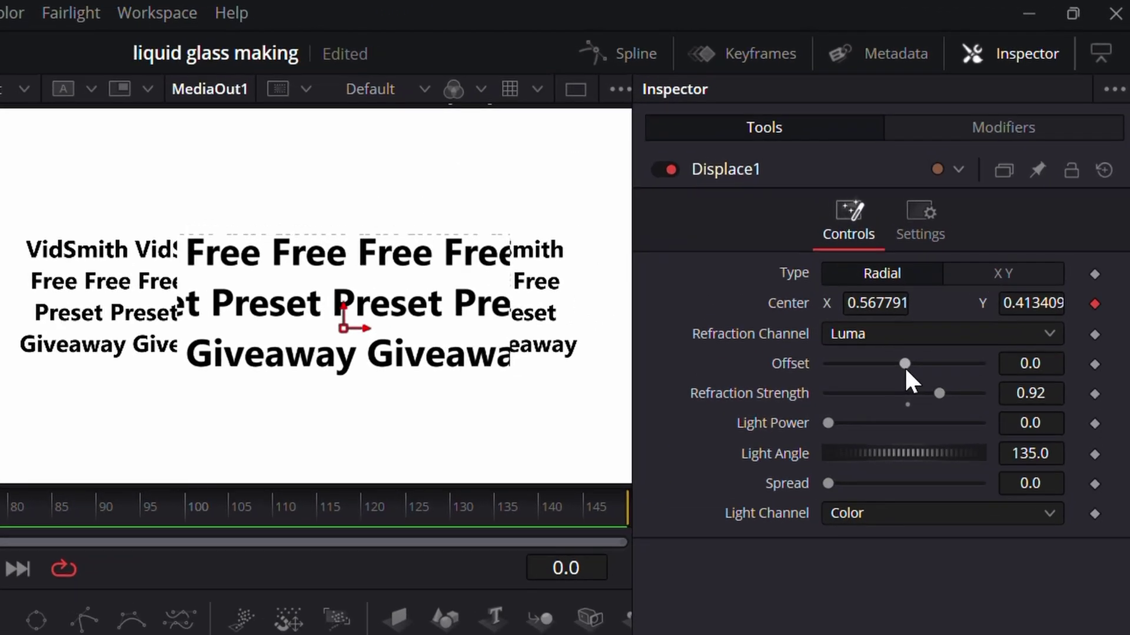
# Step: Set Displace1 Offset to -0.352, Refraction Strength to 1 and Light Power to 9
pyautogui.moveTo(905, 367); pyautogui.dragTo(853, 367)
pyautogui.moveTo(1033, 393); pyautogui.dragTo(1053, 394)
pyautogui.write('1')
pyautogui.press('Tab')
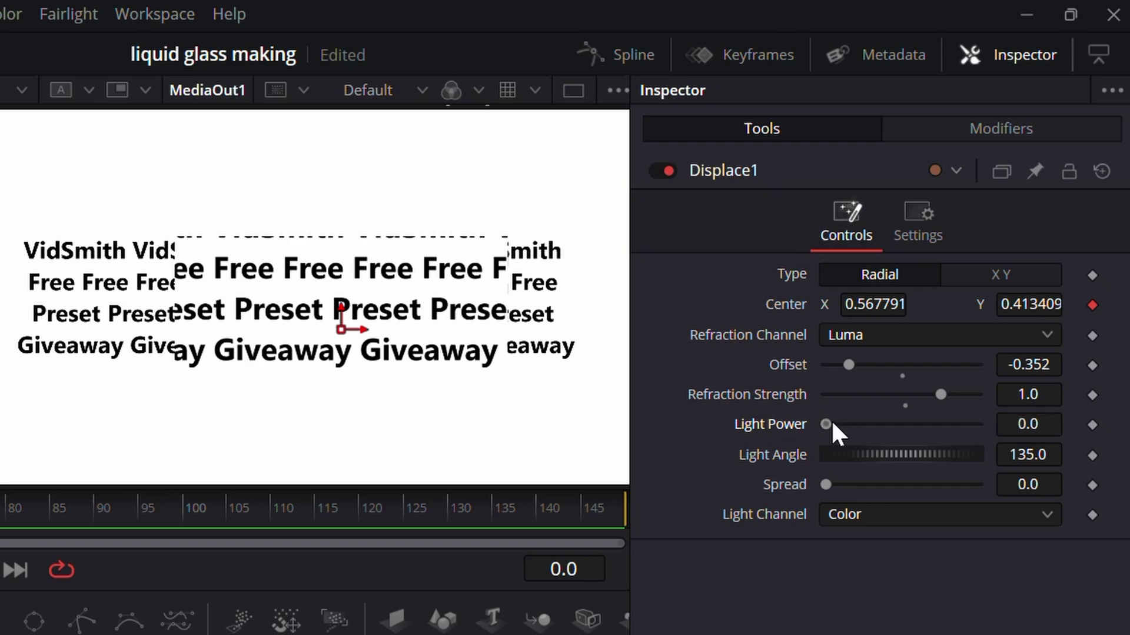
pyautogui.moveTo(828, 424); pyautogui.dragTo(992, 425)
pyautogui.click(1061, 425)
pyautogui.write('9')
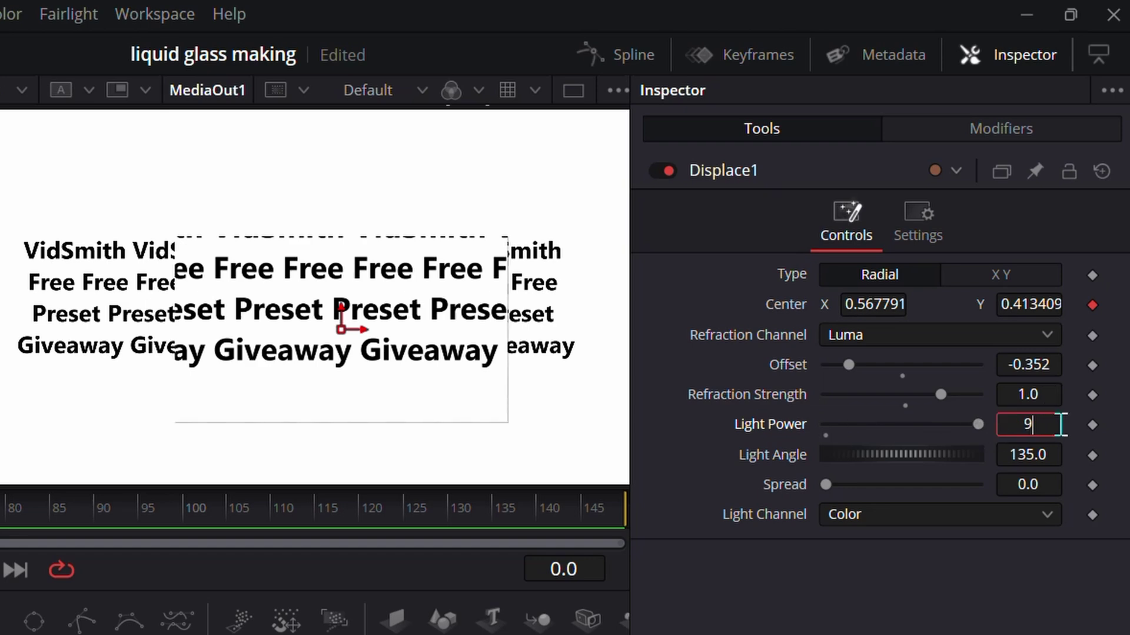
pyautogui.press('Return')
# Step: Set Spread to 1.2, rotate the Light Angle and lower the Light Power
pyautogui.click(1055, 484)
pyautogui.write('1.2')
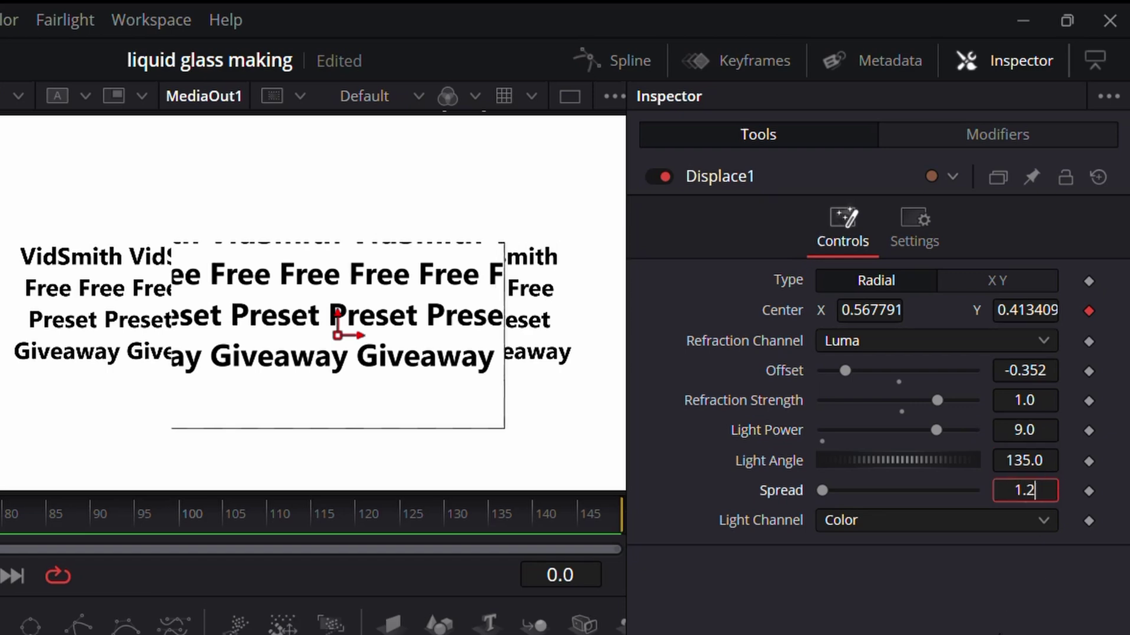
pyautogui.press('Return')
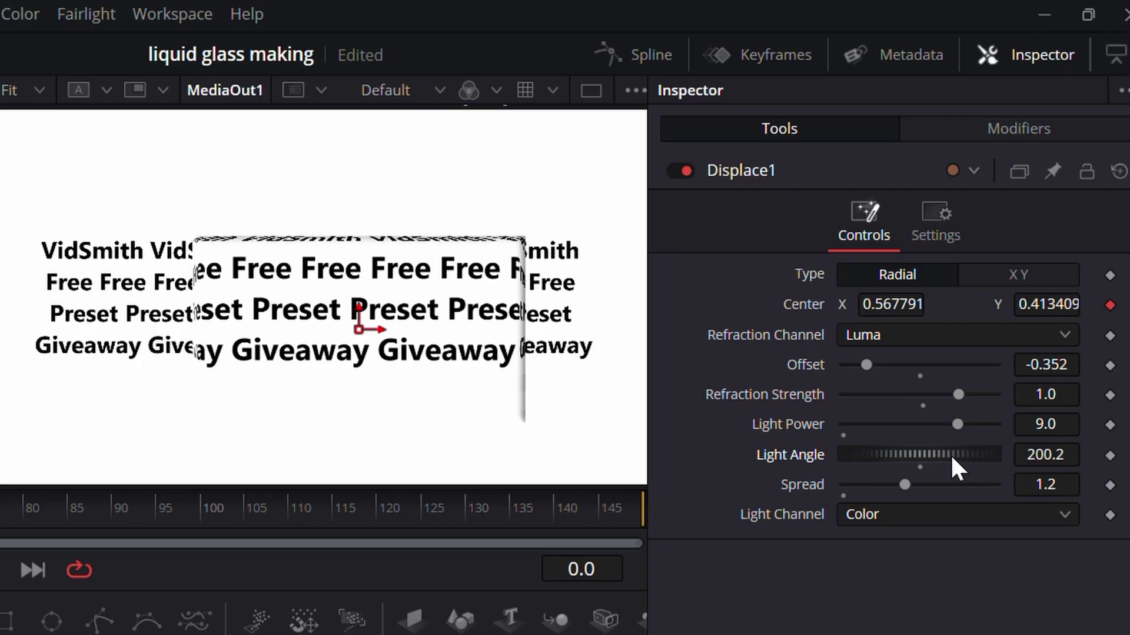
pyautogui.moveTo(951, 454)
pyautogui.mouseDown()
pyautogui.moveTo(875, 458)
pyautogui.moveTo(903, 456)
pyautogui.mouseUp()
pyautogui.moveTo(952, 423)
pyautogui.mouseDown()
pyautogui.moveTo(901, 429)
pyautogui.moveTo(917, 427)
pyautogui.mouseUp()
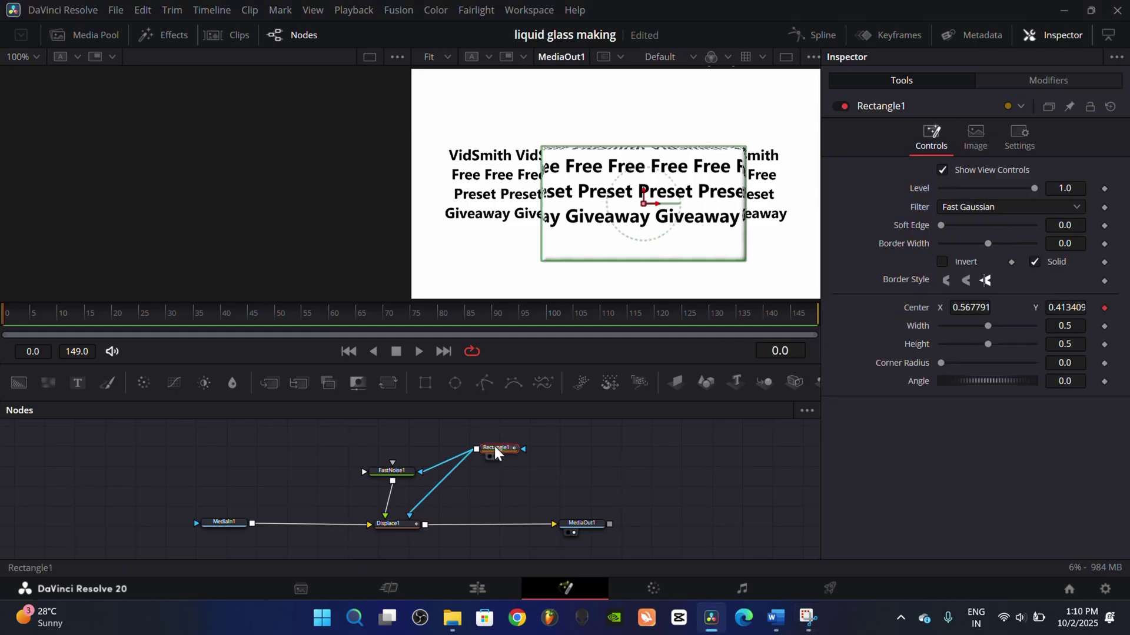
# Step: Make Rectangle1 a 0.26 × 0.118 pill with corner radius 1.0, over the top line
pyautogui.moveTo(987, 333)
pyautogui.mouseDown()
pyautogui.moveTo(951, 334)
pyautogui.moveTo(964, 333)
pyautogui.moveTo(952, 346)
pyautogui.moveTo(1035, 362)
pyautogui.mouseUp()
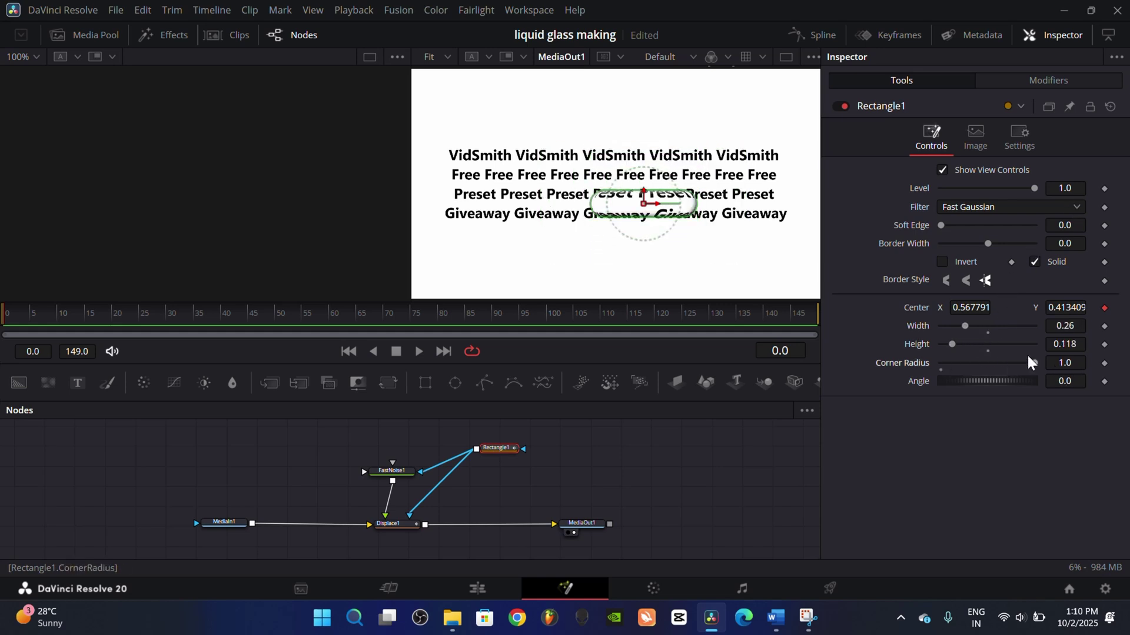
pyautogui.moveTo(976, 310); pyautogui.dragTo(976, 311)
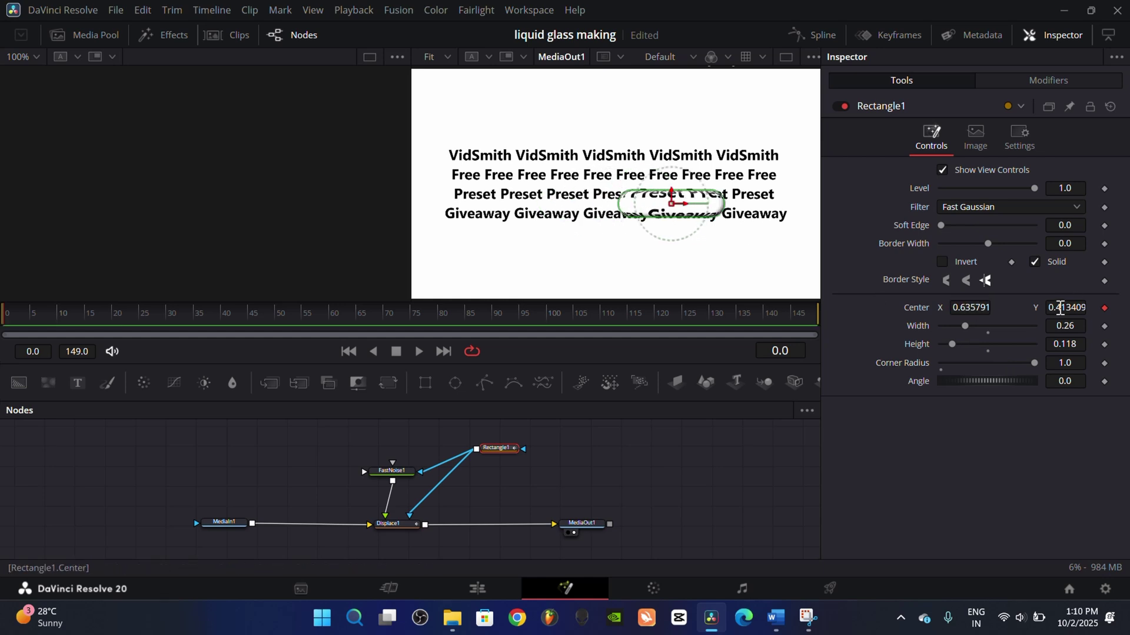
pyautogui.moveTo(1060, 307); pyautogui.dragTo(1060, 308)
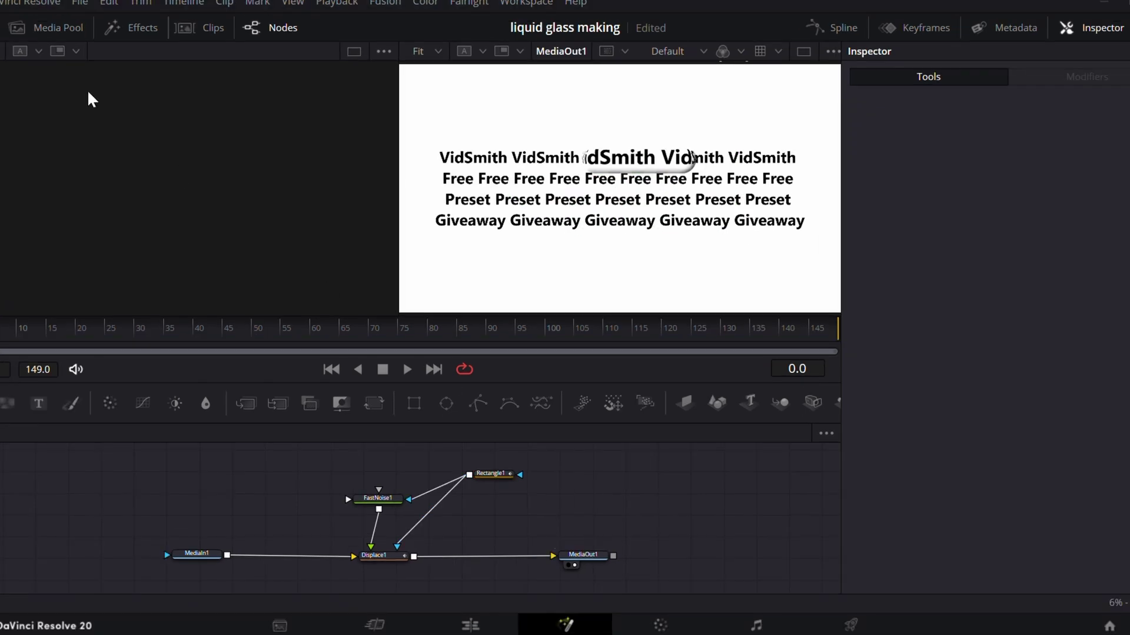
# Step: Bring in the vidsmith still as MediaIn2 and connect it to Displace1's input
pyautogui.click(56, 32)
pyautogui.moveTo(230, 166); pyautogui.dragTo(242, 499)
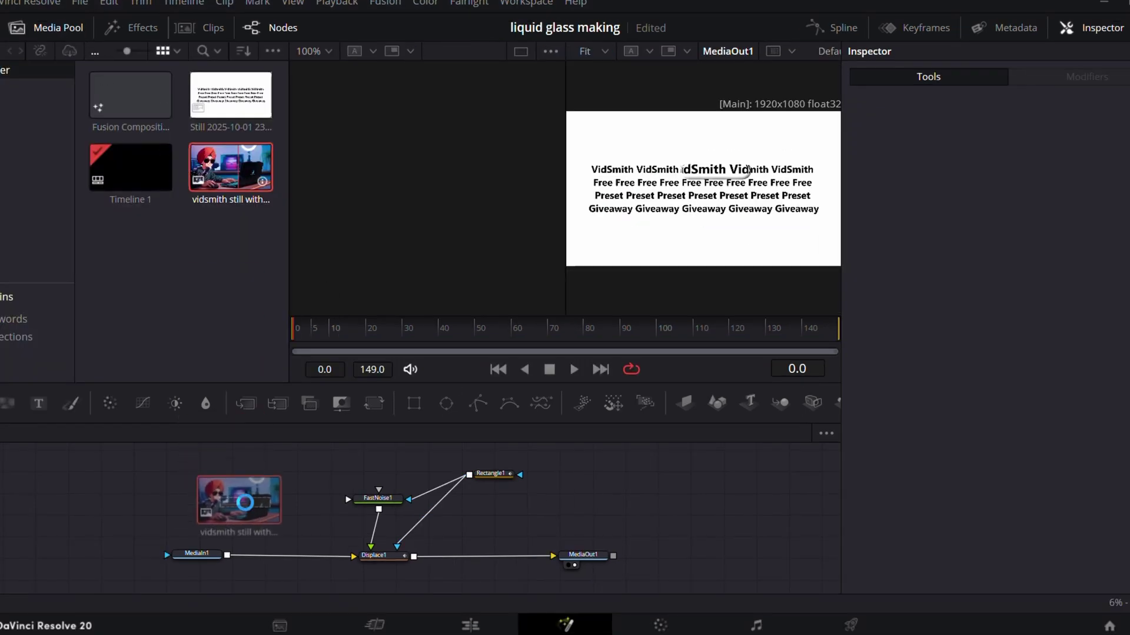
pyautogui.click(68, 34)
pyautogui.click(373, 557)
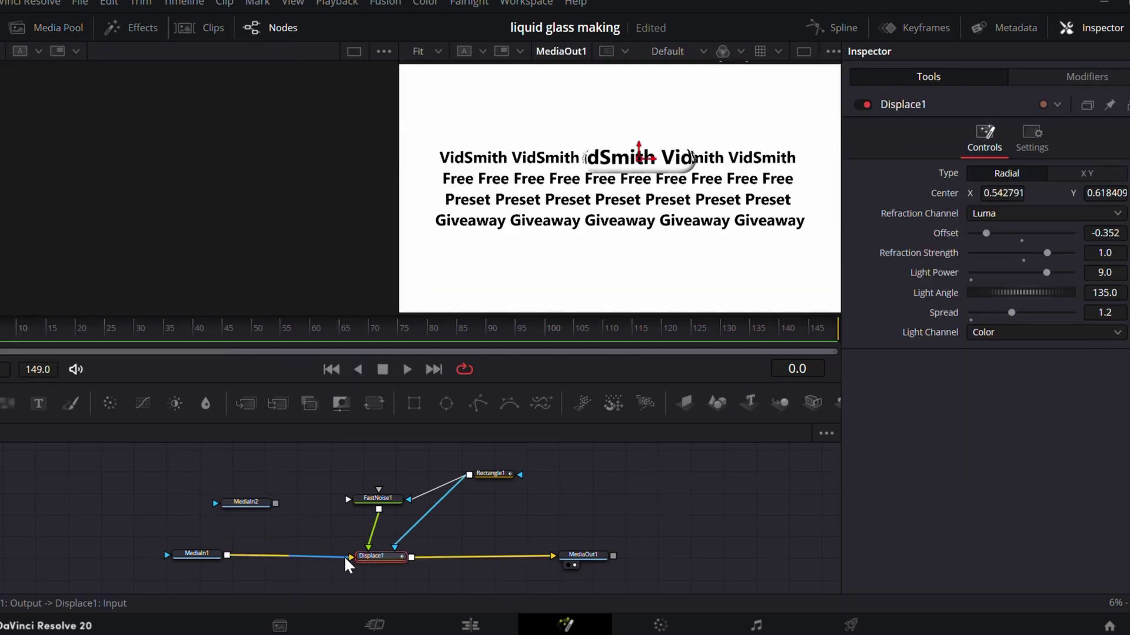
pyautogui.moveTo(203, 551); pyautogui.dragTo(174, 550)
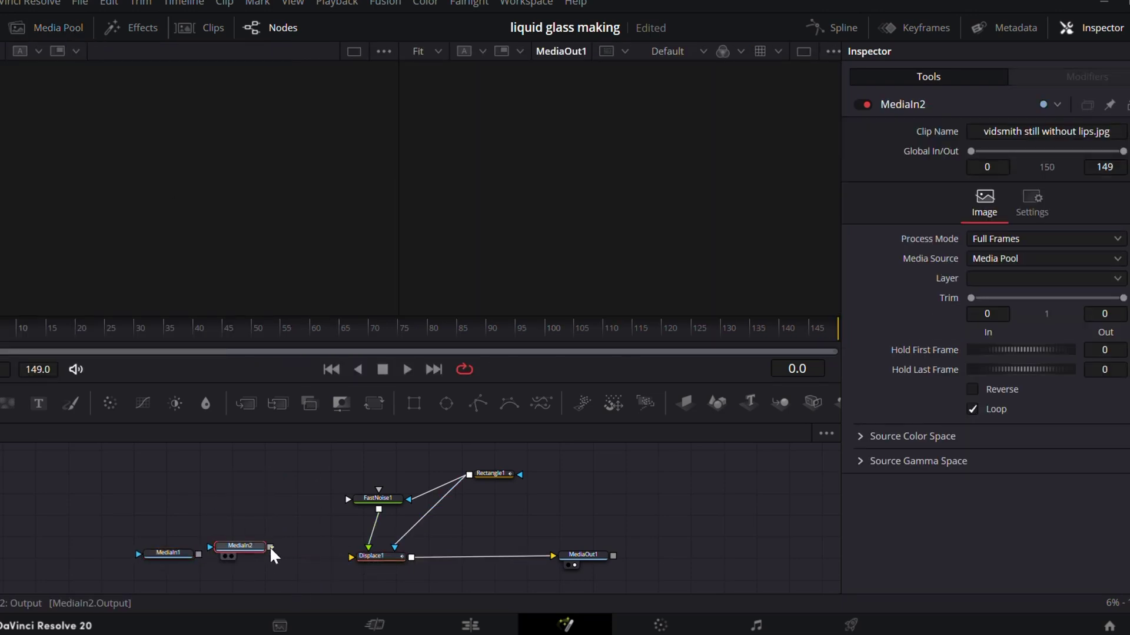
pyautogui.moveTo(269, 547); pyautogui.dragTo(351, 557)
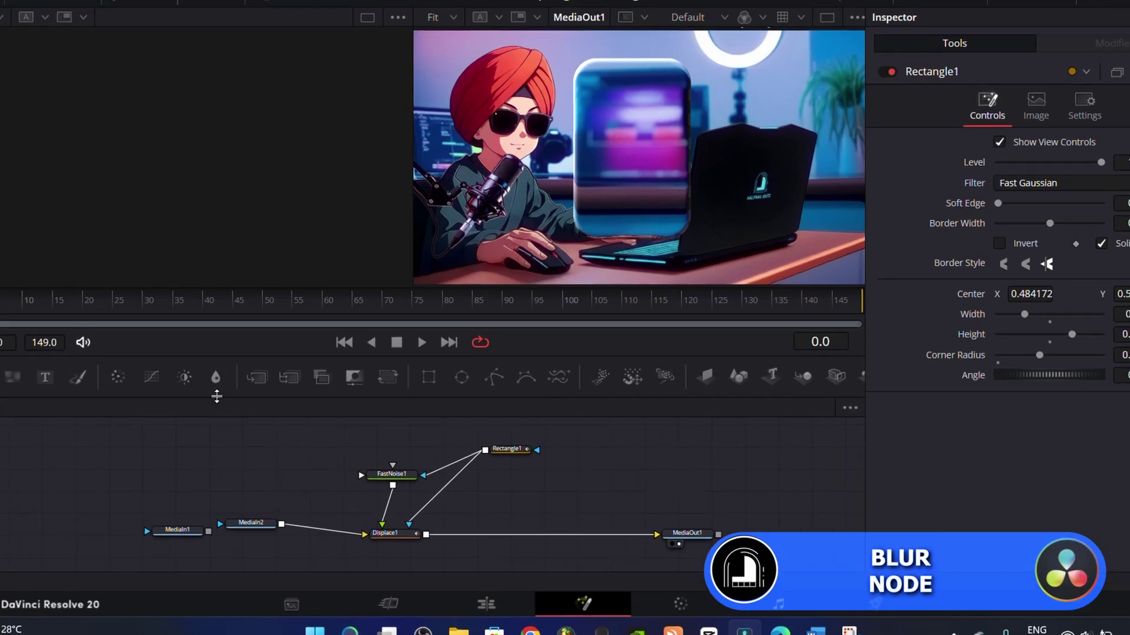
# Step: Insert a Blur node between Displace1 and MediaOut1, masked by Rectangle1
pyautogui.moveTo(232, 382); pyautogui.dragTo(549, 569)
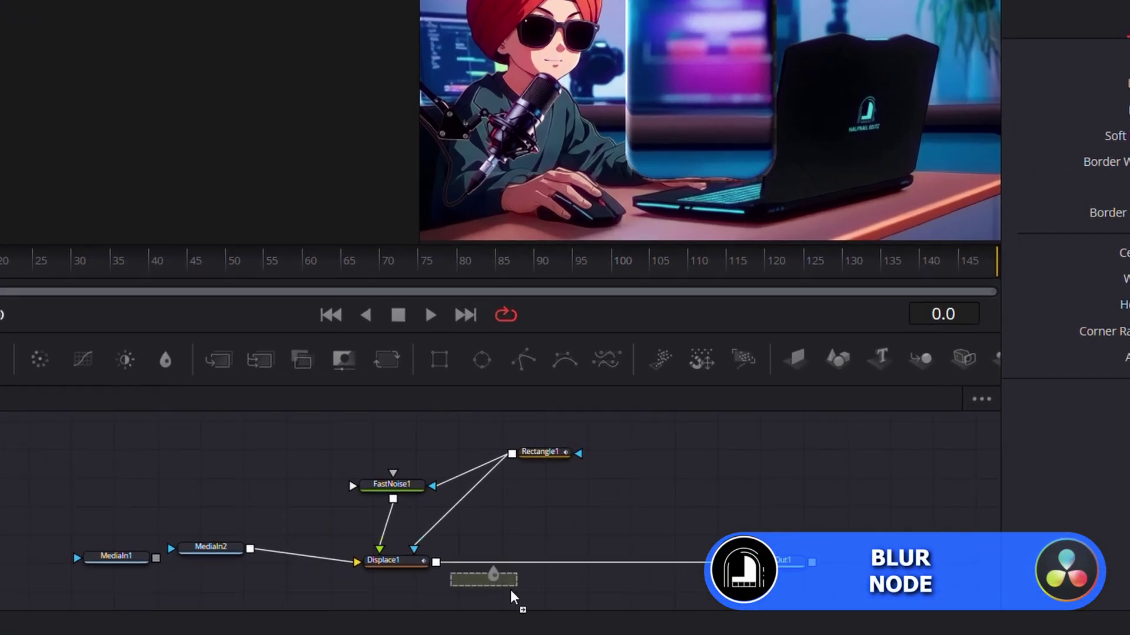
pyautogui.moveTo(616, 625); pyautogui.dragTo(671, 565)
pyautogui.moveTo(512, 454)
pyautogui.mouseDown()
pyautogui.moveTo(643, 531)
pyautogui.moveTo(656, 552)
pyautogui.mouseUp()
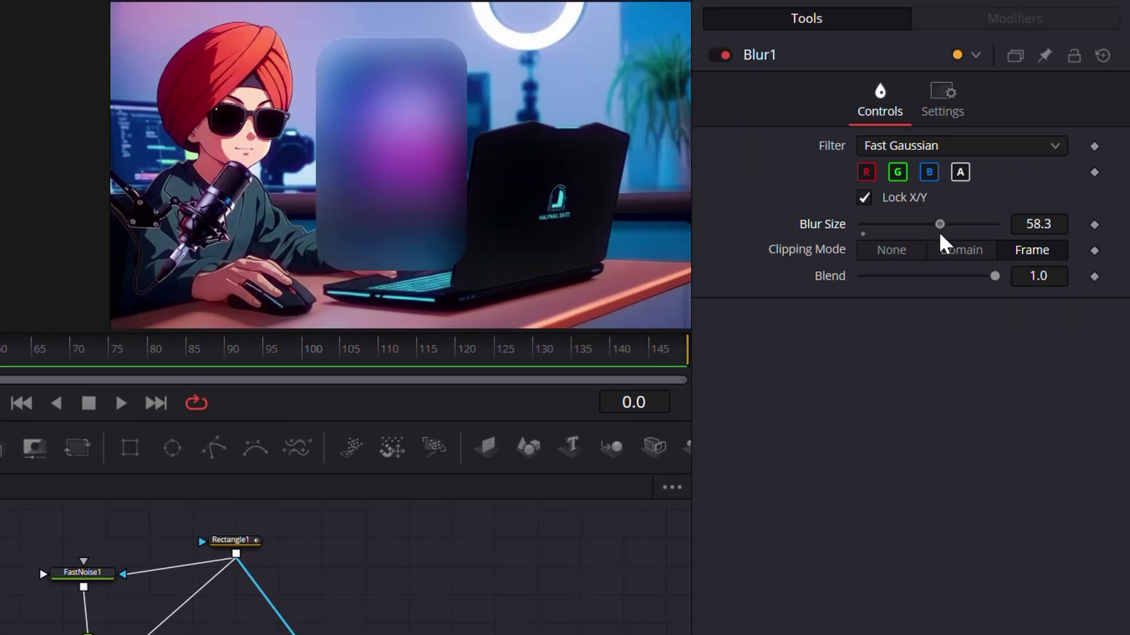
# Step: Set the blur size to about 30 and blend to about 0.9, and widen the glass rectangle
pyautogui.moveTo(938, 240)
pyautogui.mouseDown()
pyautogui.moveTo(902, 244)
pyautogui.moveTo(915, 246)
pyautogui.mouseUp()
pyautogui.moveTo(995, 276)
pyautogui.mouseDown()
pyautogui.moveTo(964, 286)
pyautogui.moveTo(1024, 262)
pyautogui.moveTo(986, 236)
pyautogui.moveTo(959, 239)
pyautogui.moveTo(973, 237)
pyautogui.mouseUp()
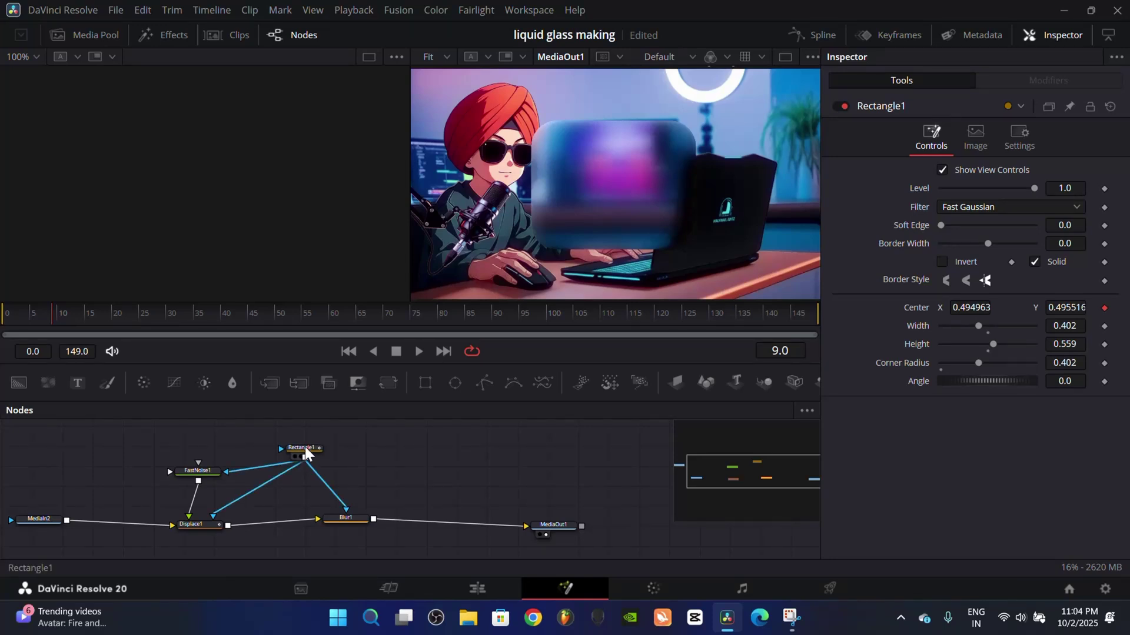
pyautogui.click(306, 454)
pyautogui.moveTo(978, 325)
pyautogui.mouseDown()
pyautogui.moveTo(962, 325)
pyautogui.moveTo(995, 343)
pyautogui.moveTo(961, 344)
pyautogui.moveTo(985, 347)
pyautogui.moveTo(943, 361)
pyautogui.moveTo(993, 360)
pyautogui.mouseUp()
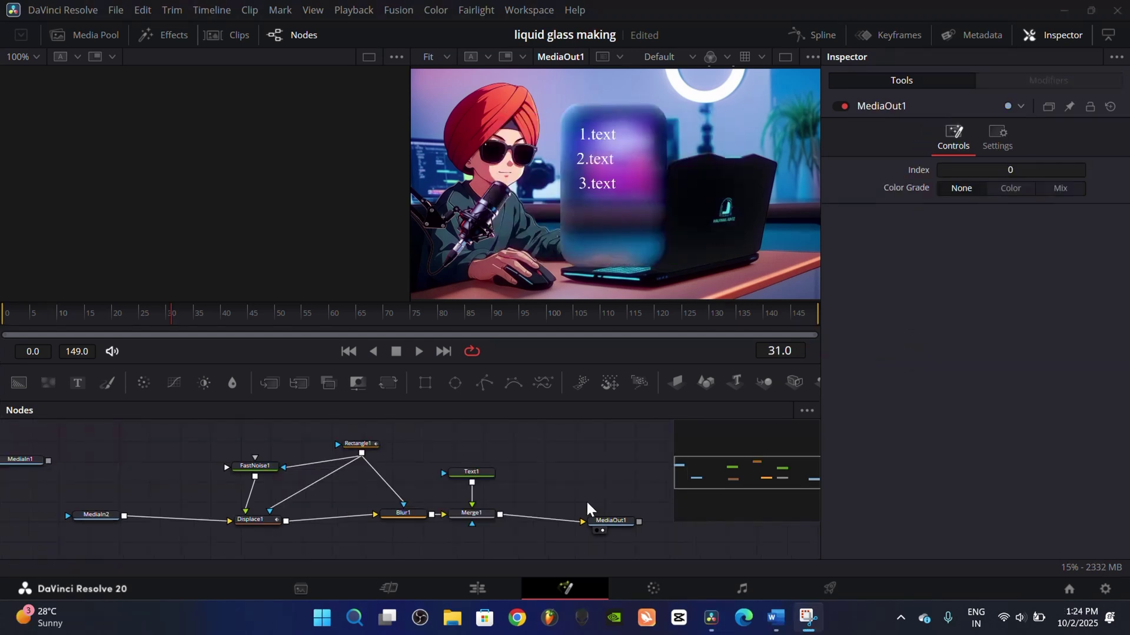
# Step: Box-select all the liquid glass effect nodes and copy them
pyautogui.moveTo(191, 436)
pyautogui.mouseDown()
pyautogui.moveTo(484, 554)
pyautogui.moveTo(530, 555)
pyautogui.mouseUp()
pyautogui.rightClick(483, 512)
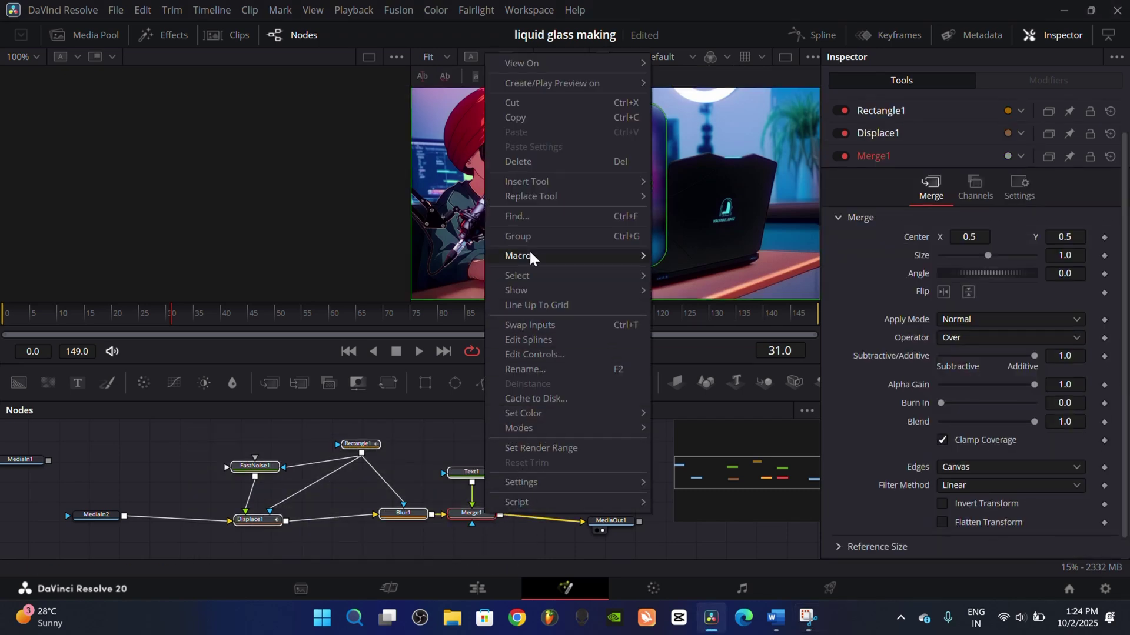
pyautogui.click(529, 117)
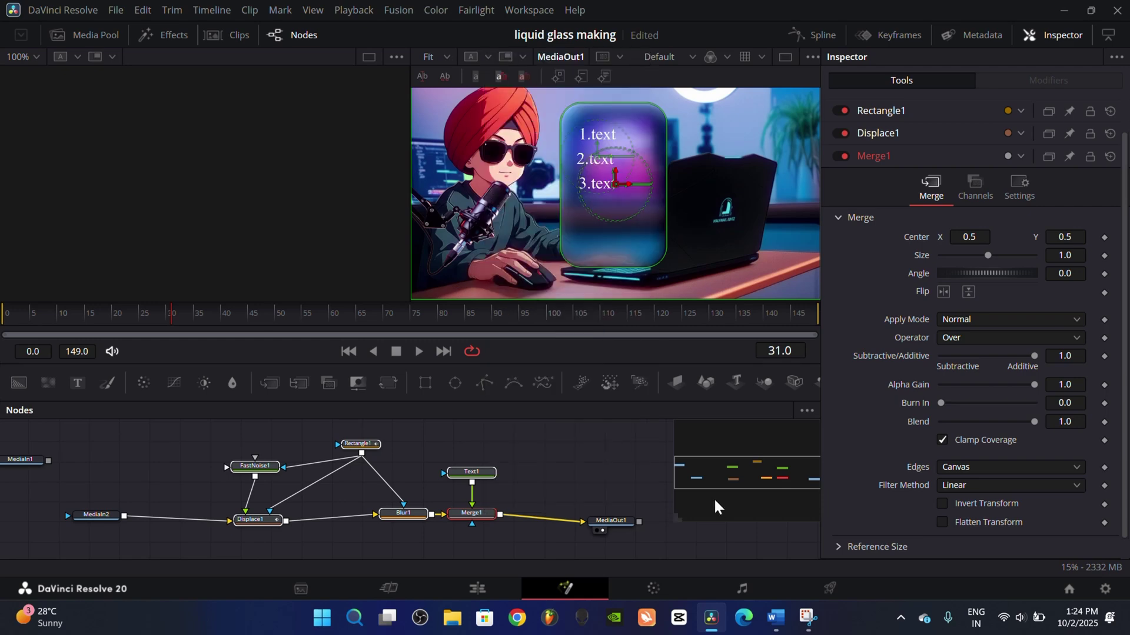
# Step: Open Untitled Project 1, add an Adjustment Clip above the car video, and open it in Fusion
pyautogui.click(1069, 589)
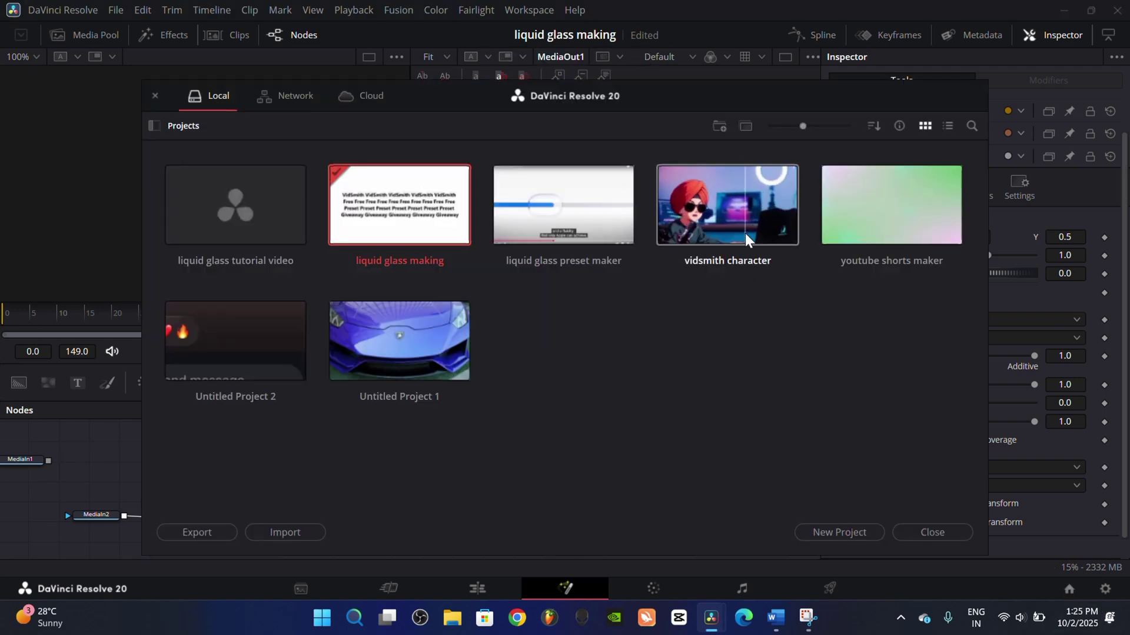
pyautogui.doubleClick(399, 343)
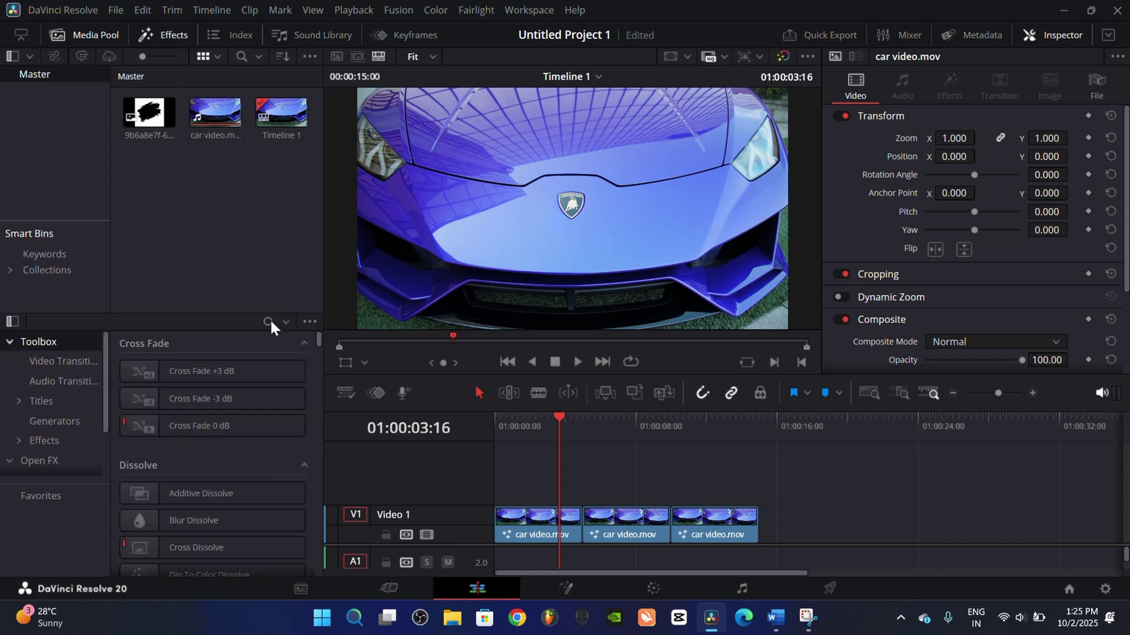
pyautogui.click(269, 321)
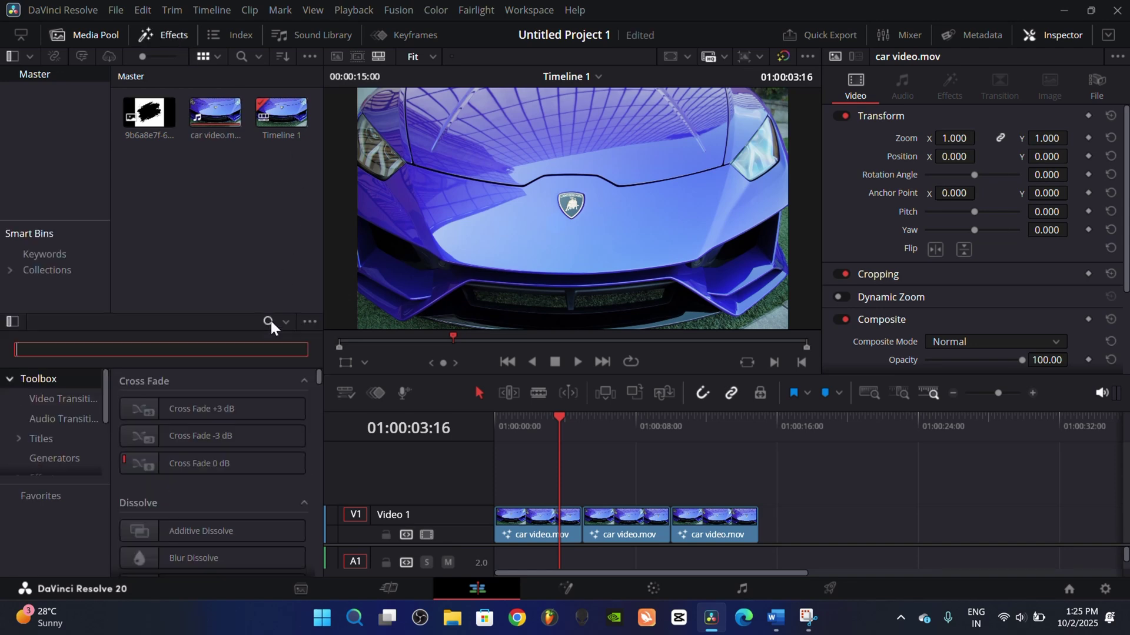
pyautogui.write('adjus')
pyautogui.moveTo(212, 409)
pyautogui.mouseDown()
pyautogui.moveTo(574, 474)
pyautogui.moveTo(548, 483)
pyautogui.mouseUp()
pyautogui.click(557, 426)
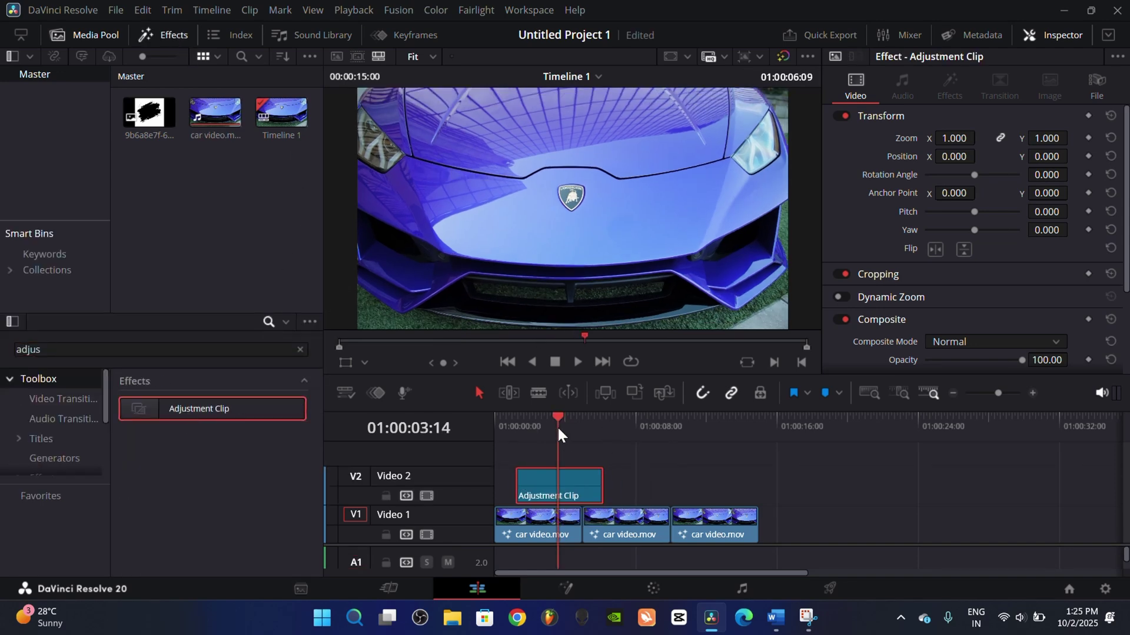
pyautogui.rightClick(561, 485)
pyautogui.click(619, 390)
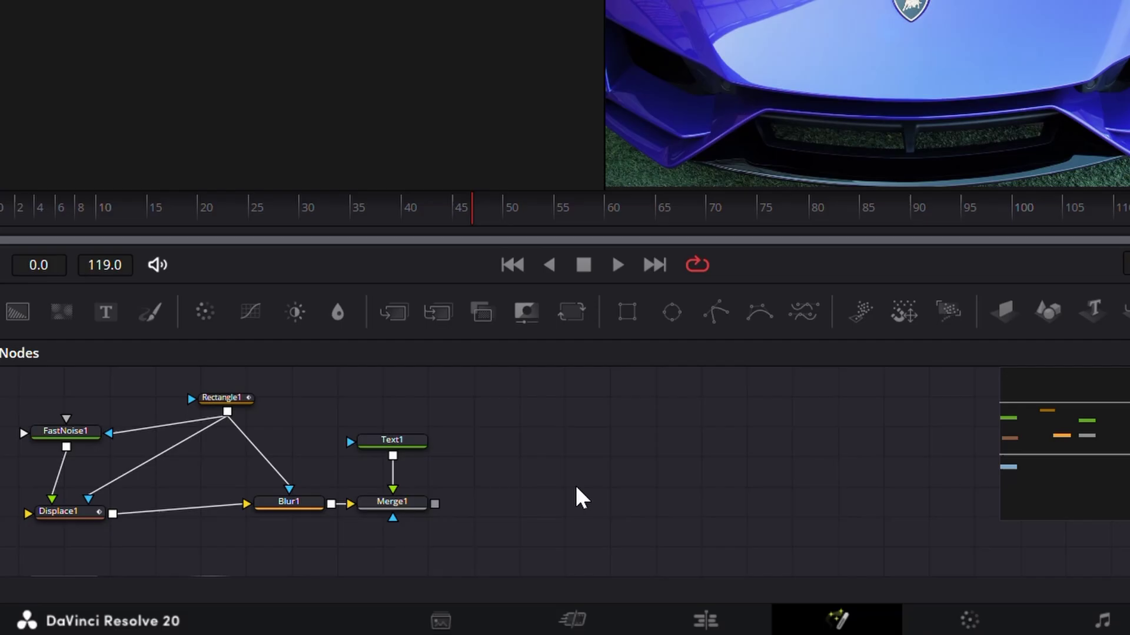
pyautogui.scroll(-5, 579, 499)
# Step: Move the pasted glass nodes further right in the node graph
pyautogui.moveTo(315, 416); pyautogui.dragTo(651, 519)
pyautogui.moveTo(553, 476); pyautogui.dragTo(679, 502)
pyautogui.click(739, 503)
pyautogui.scroll(3, 737, 502)
pyautogui.scroll(-2, 767, 525)
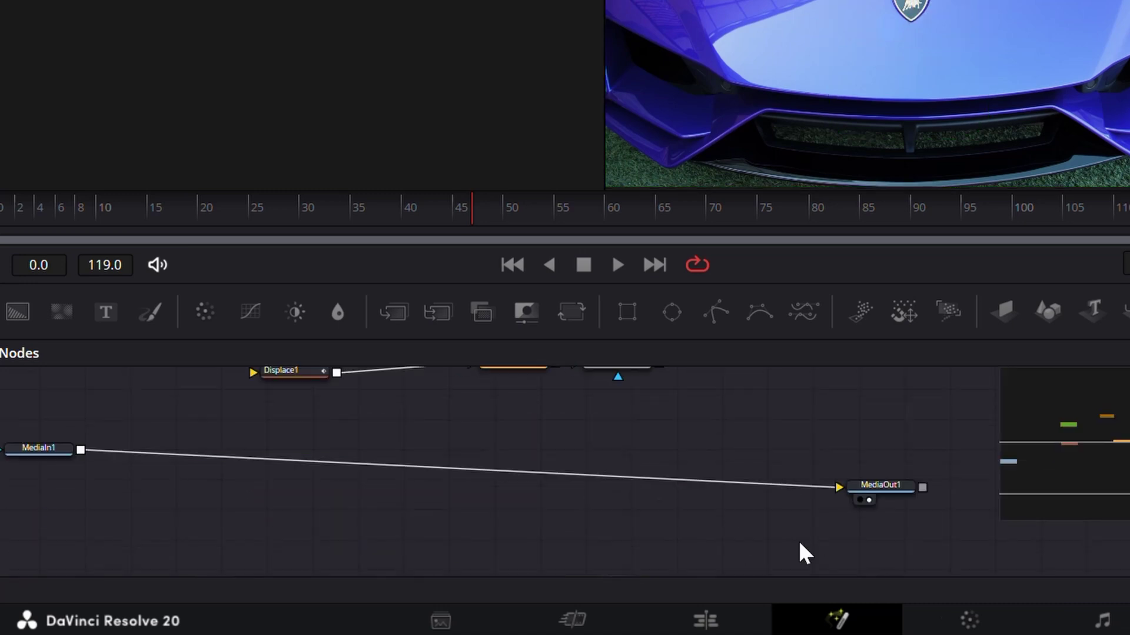
pyautogui.scroll(2, 342, 476)
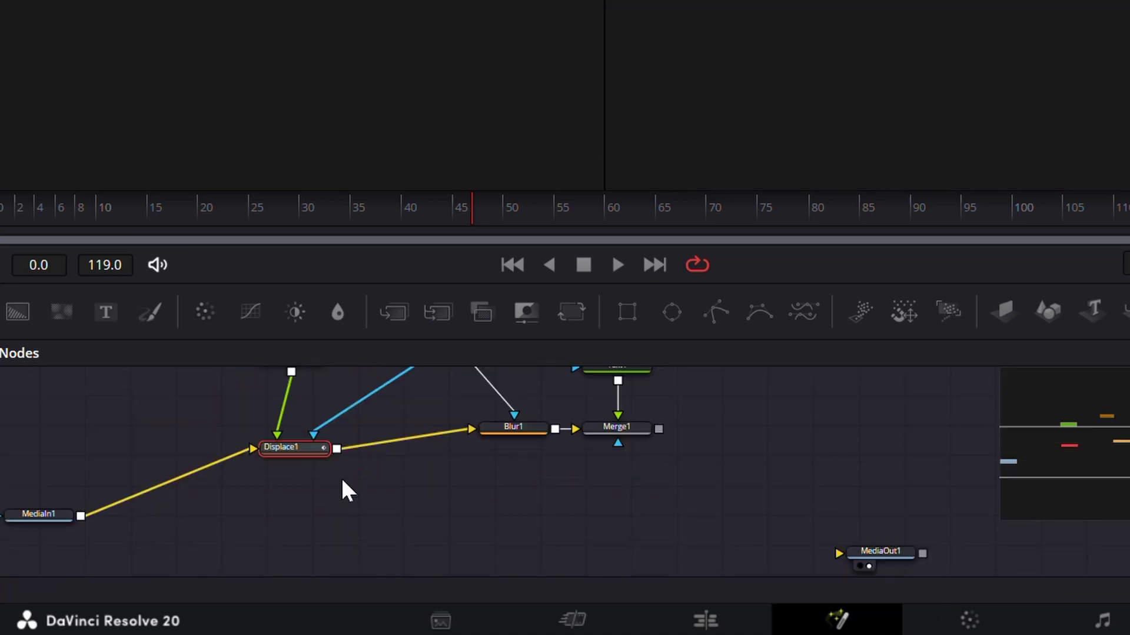
pyautogui.scroll(2, 341, 477)
pyautogui.scroll(-2, 377, 496)
pyautogui.scroll(1, 352, 479)
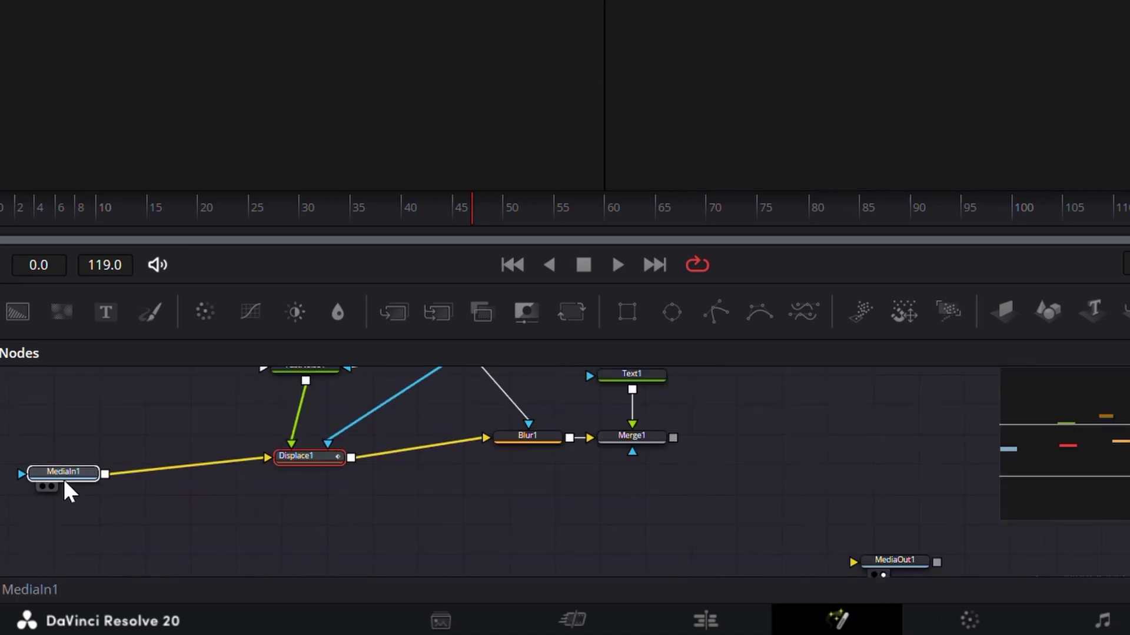
# Step: Wire MediaIn1 into Displace1 and Merge1's output into MediaOut1
pyautogui.moveTo(53, 522); pyautogui.dragTo(73, 470)
pyautogui.moveTo(256, 458); pyautogui.dragTo(170, 523)
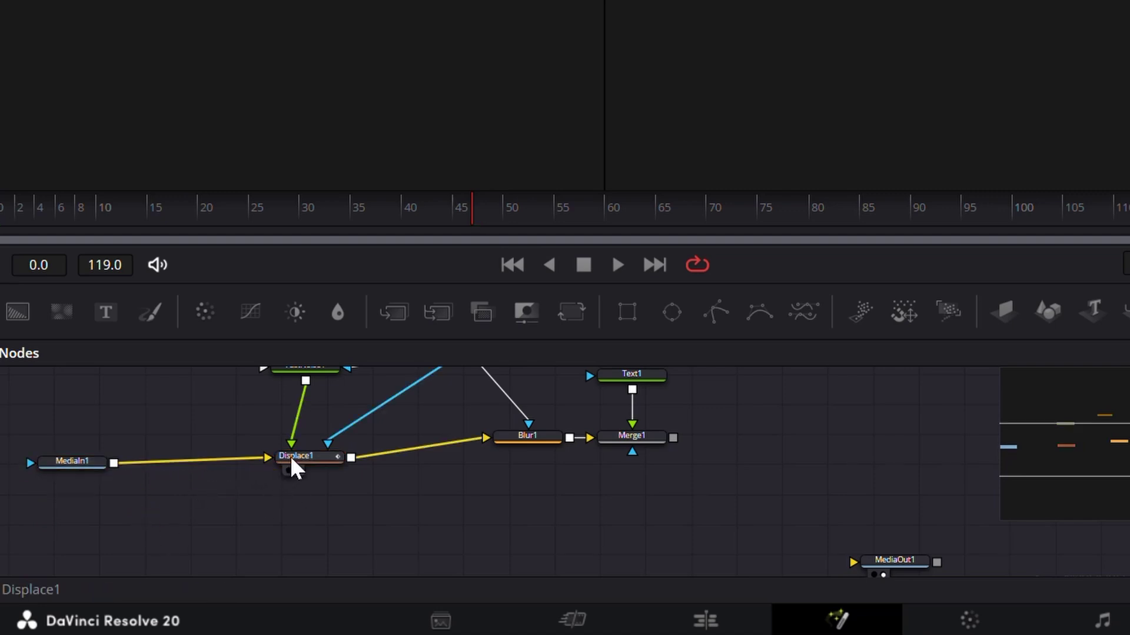
pyautogui.moveTo(673, 438); pyautogui.dragTo(835, 442)
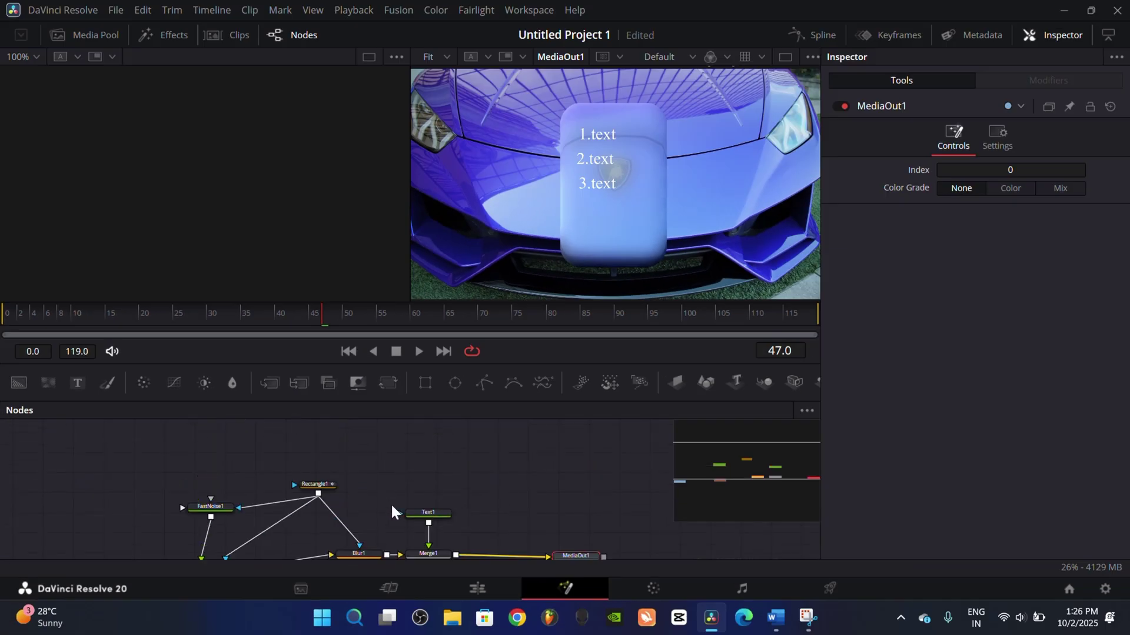
# Step: Nudge the glass panel slightly up-left and disable the Merge1 text overlay
pyautogui.click(316, 484)
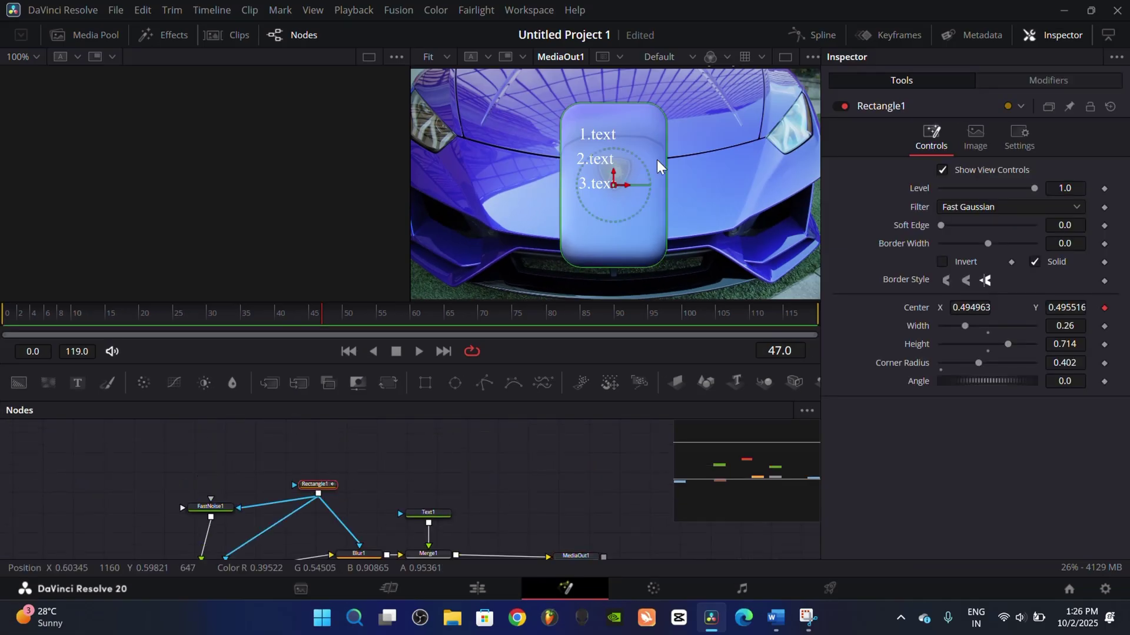
pyautogui.moveTo(614, 184); pyautogui.dragTo(609, 172)
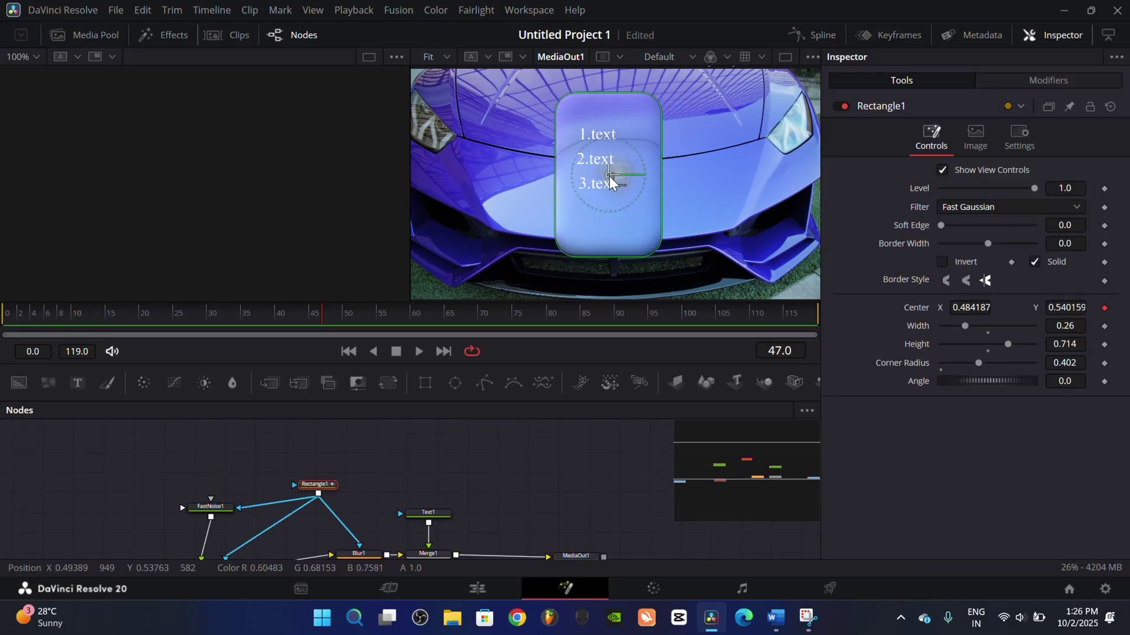
pyautogui.scroll(-2, 446, 511)
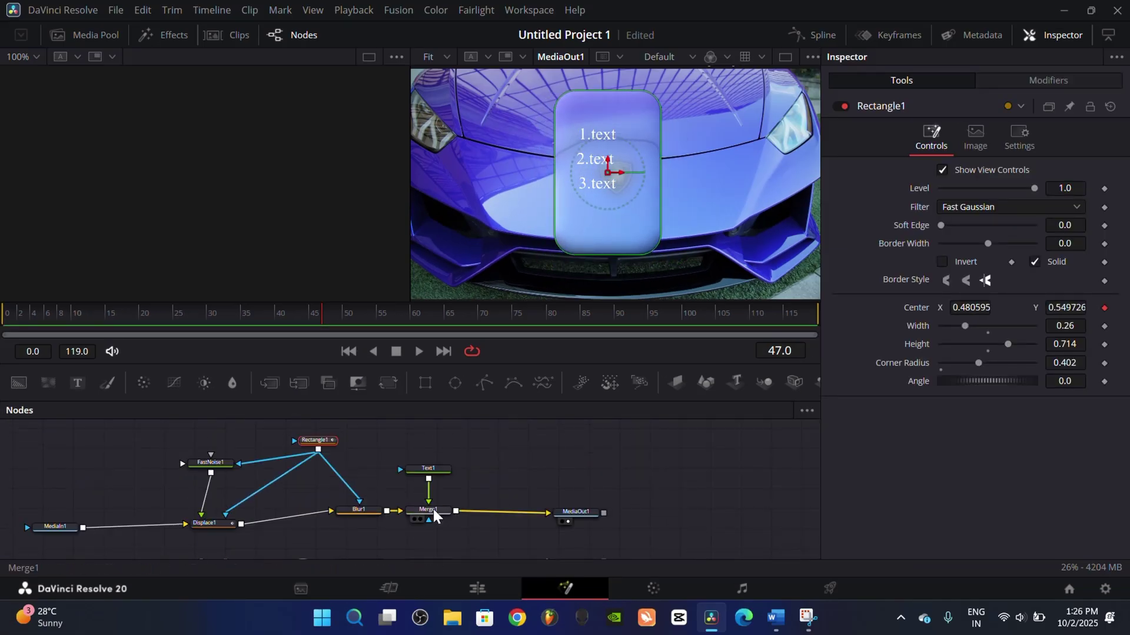
pyautogui.click(434, 509)
pyautogui.hotkey('ctrl', 'p')
# Step: Flatten the rectangle into a short pill below the car logo and preview over time
pyautogui.click(318, 447)
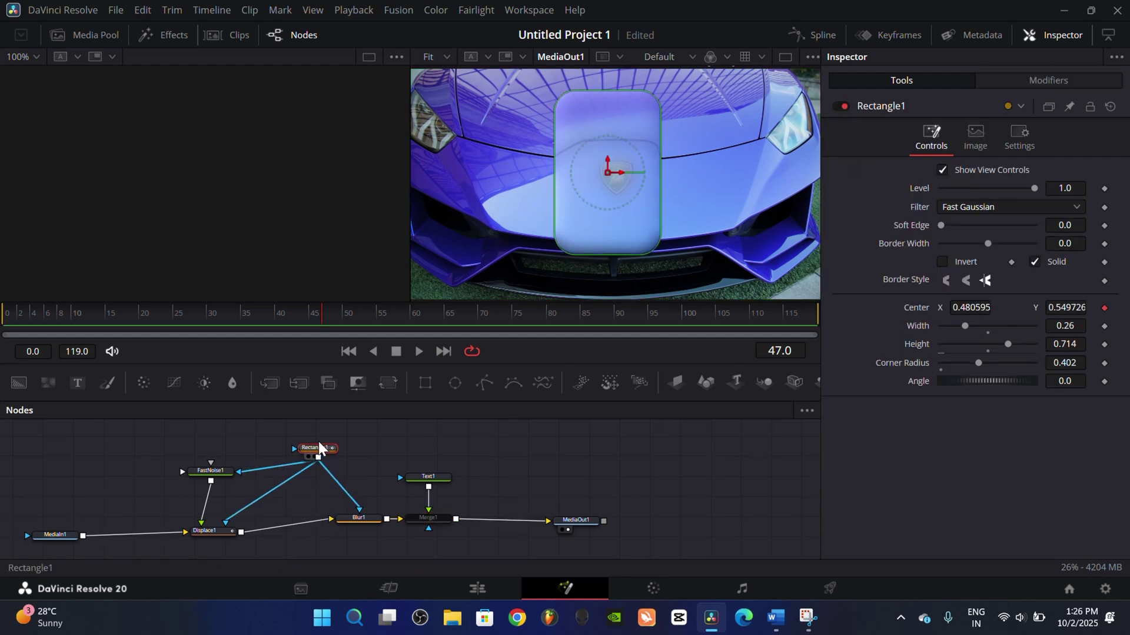
pyautogui.click(363, 519)
pyautogui.click(316, 448)
pyautogui.moveTo(1008, 344); pyautogui.dragTo(952, 346)
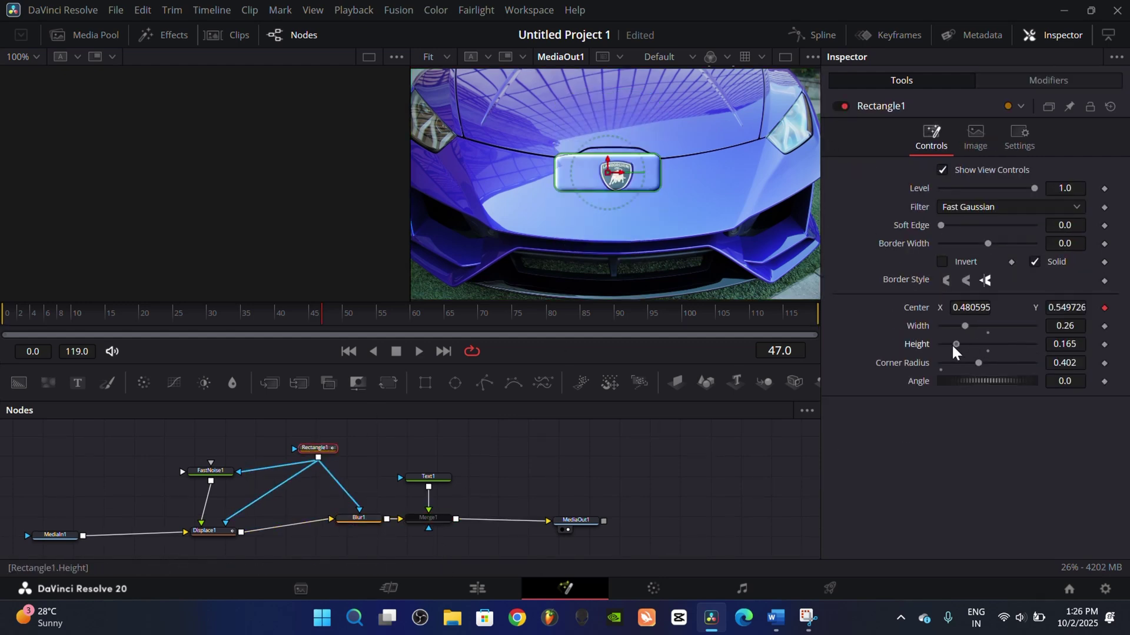
pyautogui.moveTo(615, 178)
pyautogui.mouseDown()
pyautogui.moveTo(530, 172)
pyautogui.moveTo(607, 171)
pyautogui.mouseUp()
pyautogui.moveTo(271, 444)
pyautogui.mouseDown()
pyautogui.moveTo(257, 450)
pyautogui.moveTo(290, 455)
pyautogui.moveTo(257, 450)
pyautogui.mouseUp()
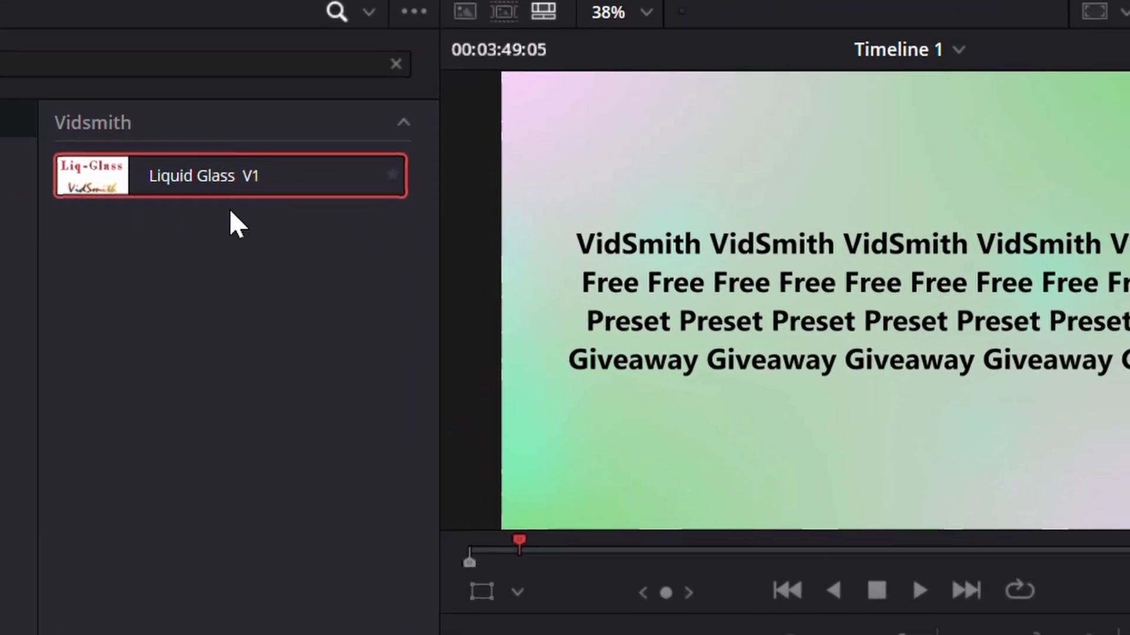
# Step: Drag the Liquid Glass V1 preset onto the Adjustment Clip in the timeline
pyautogui.moveTo(230, 220)
pyautogui.mouseDown()
pyautogui.moveTo(637, 387)
pyautogui.moveTo(632, 414)
pyautogui.mouseUp()
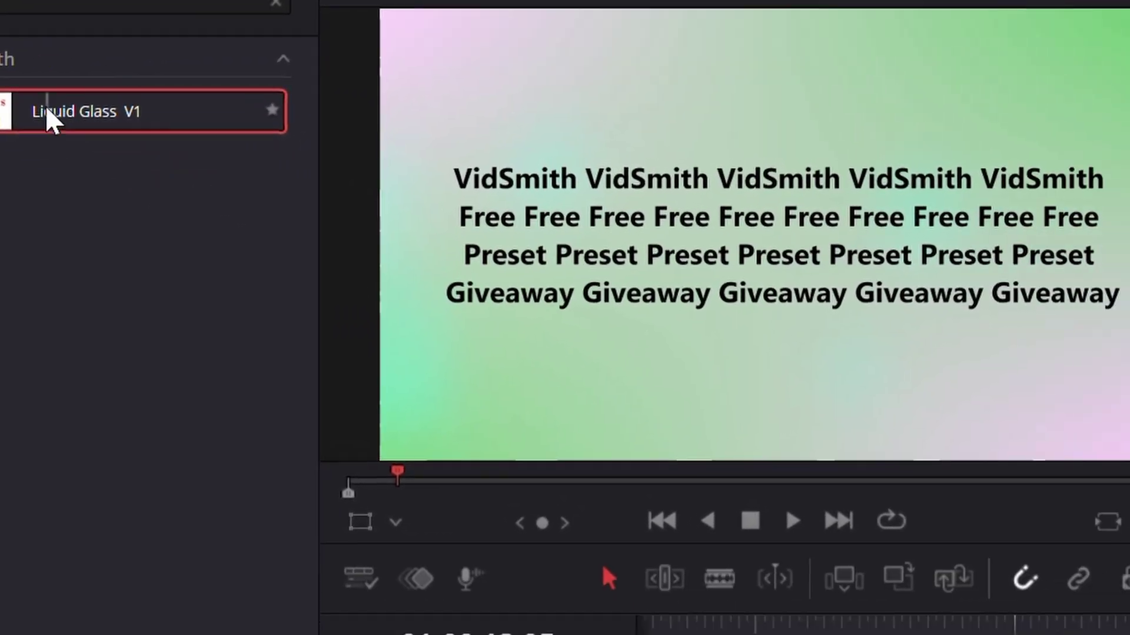
pyautogui.moveTo(182, 158); pyautogui.dragTo(889, 537)
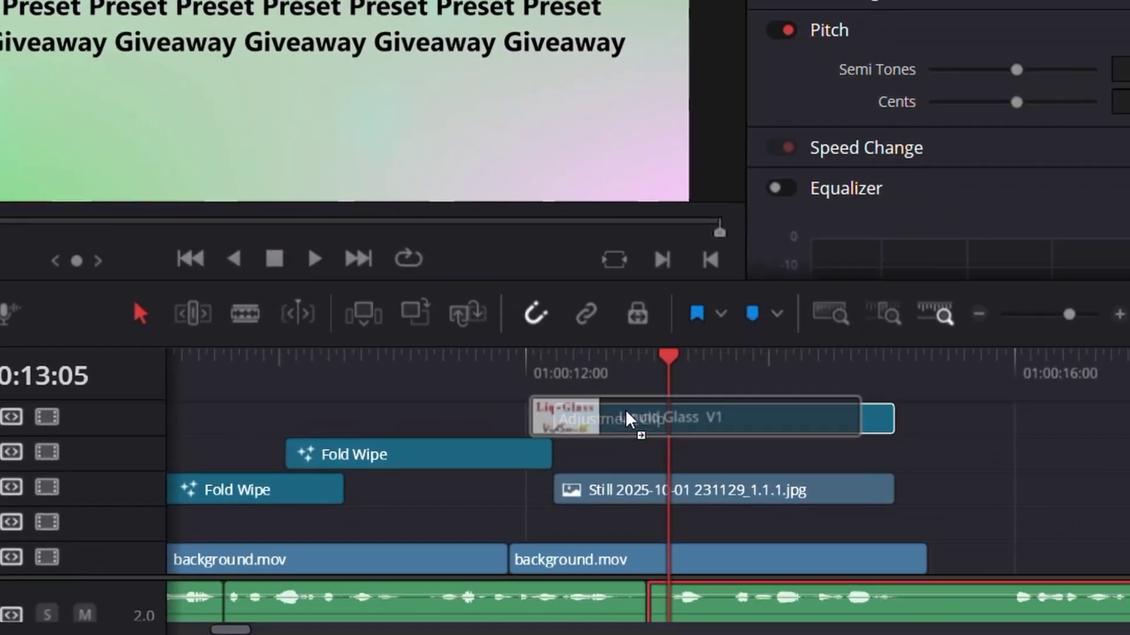